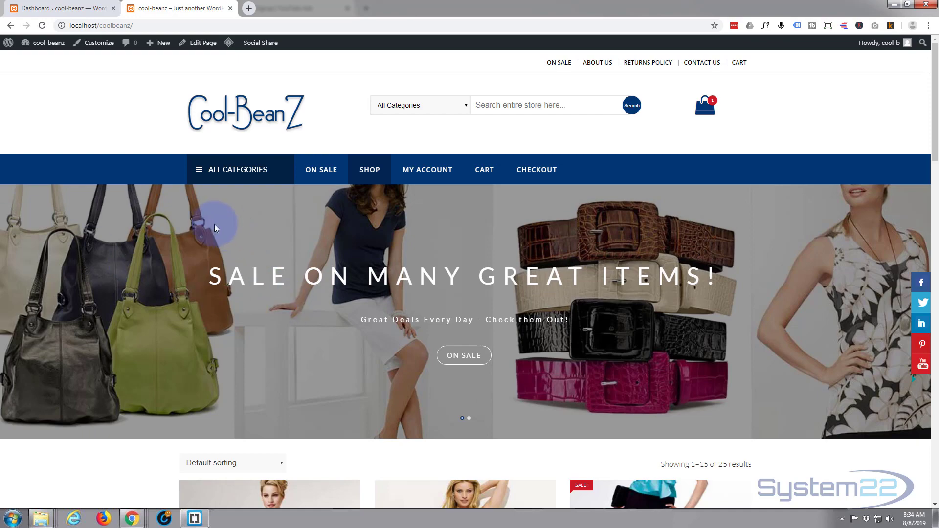
- Look through the store's home page, from the sale slider down through the product grid
scroll(214, 226, "down", 5)
scroll(213, 230, "down", 3)
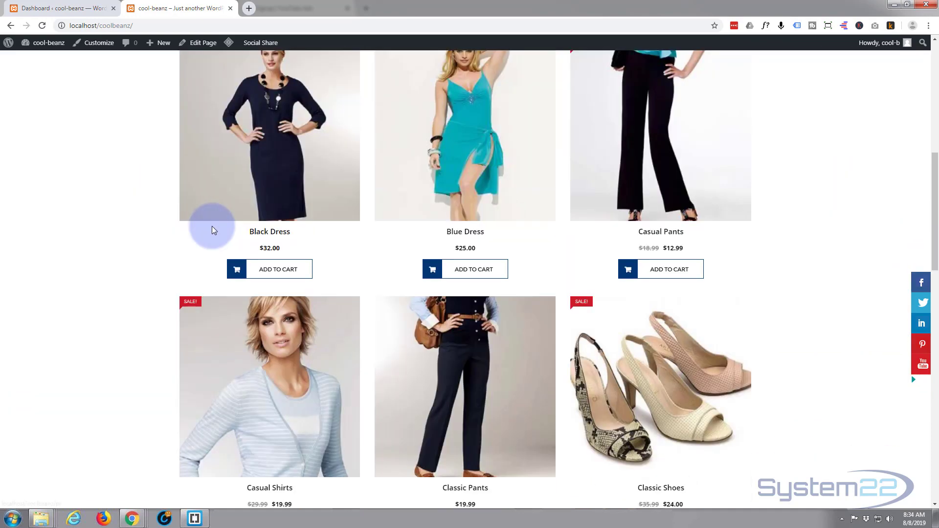
scroll(213, 230, "down", 6)
scroll(213, 231, "down", 7)
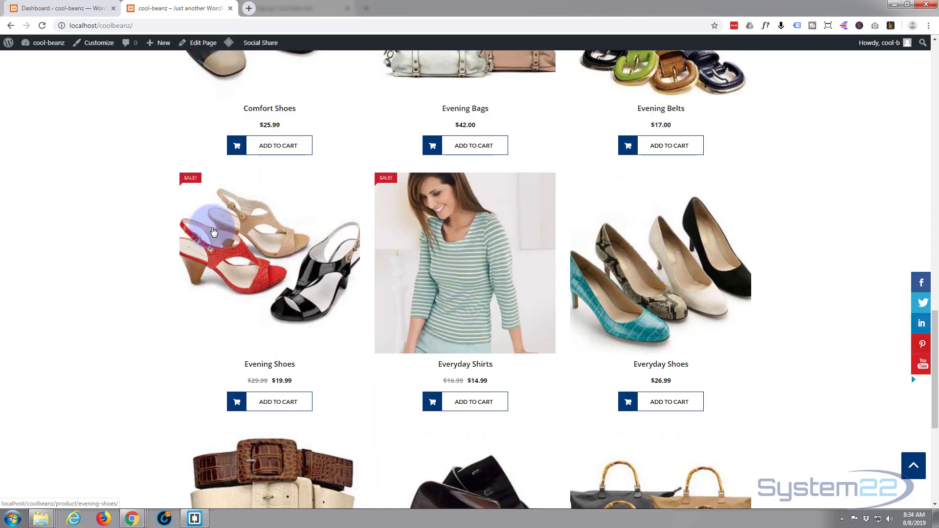
scroll(213, 233, "up", 13)
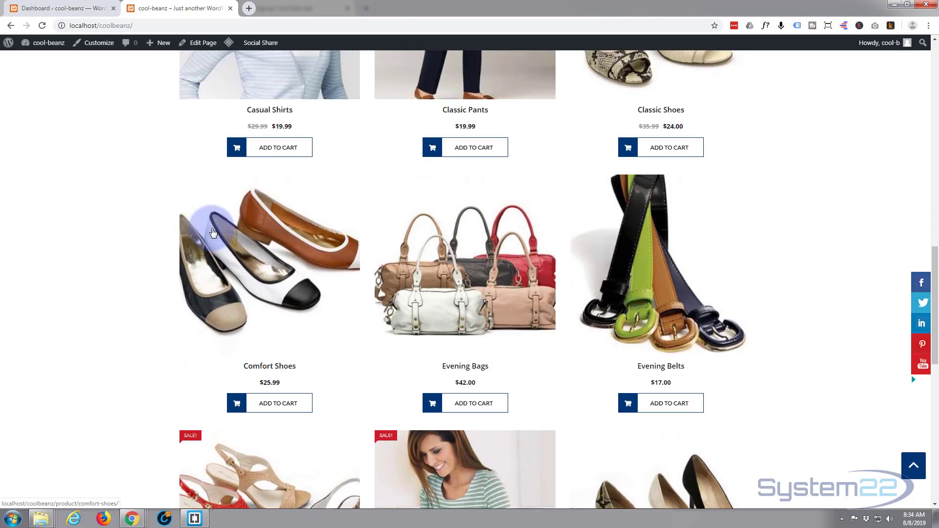
scroll(213, 233, "up", 11)
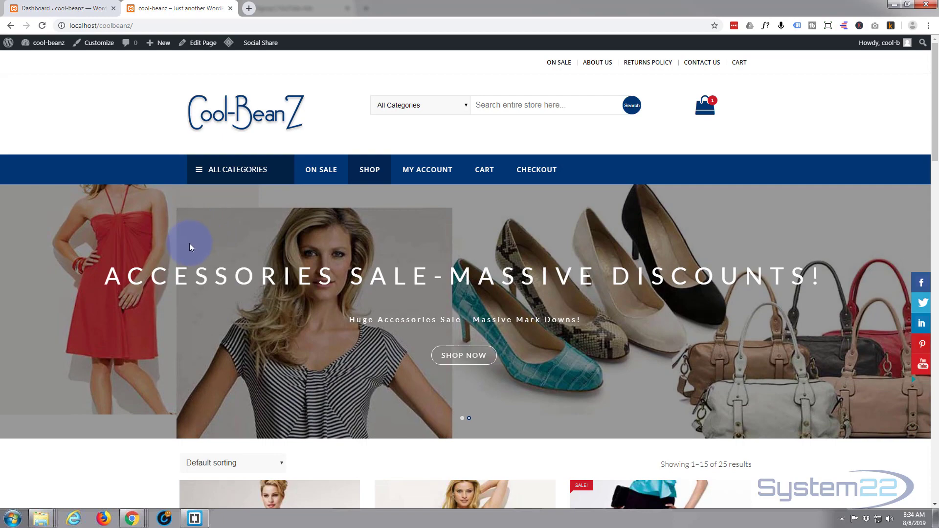
scroll(189, 242, "down", 1)
scroll(189, 243, "down", 5)
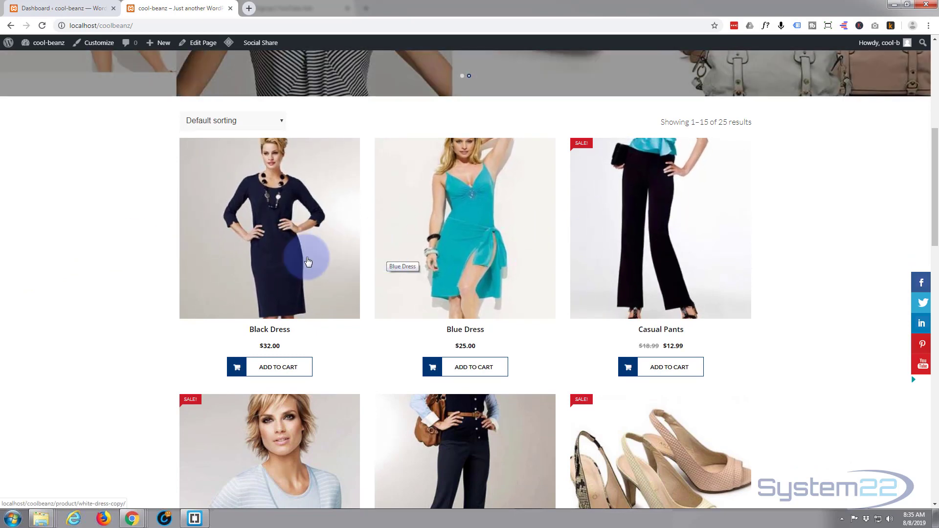
scroll(103, 293, "up", 2)
scroll(102, 293, "up", 5)
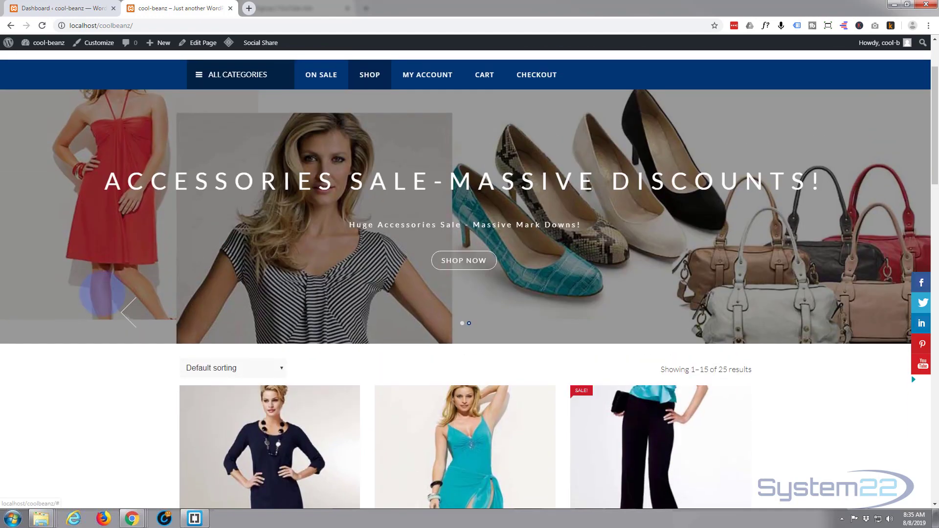
- View the store's Bags category page and its Shirts category page
left_click(230, 173)
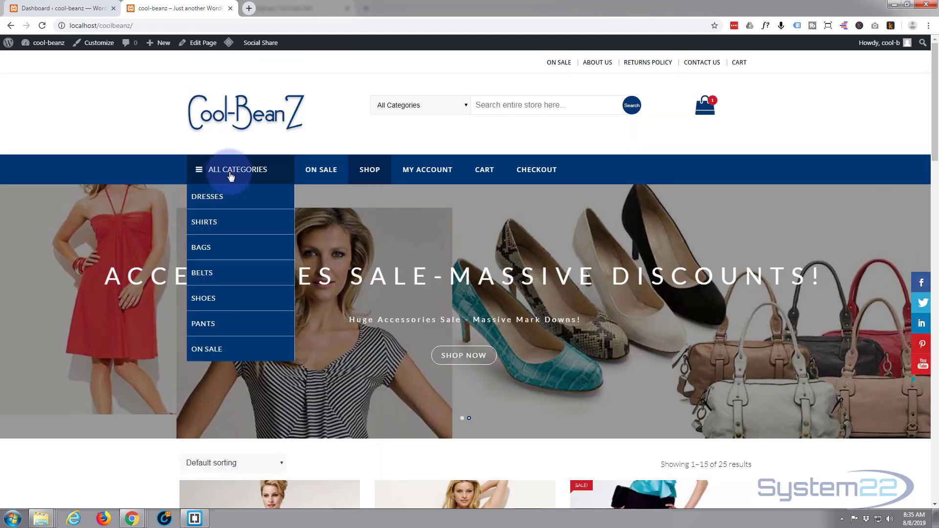
left_click(216, 249)
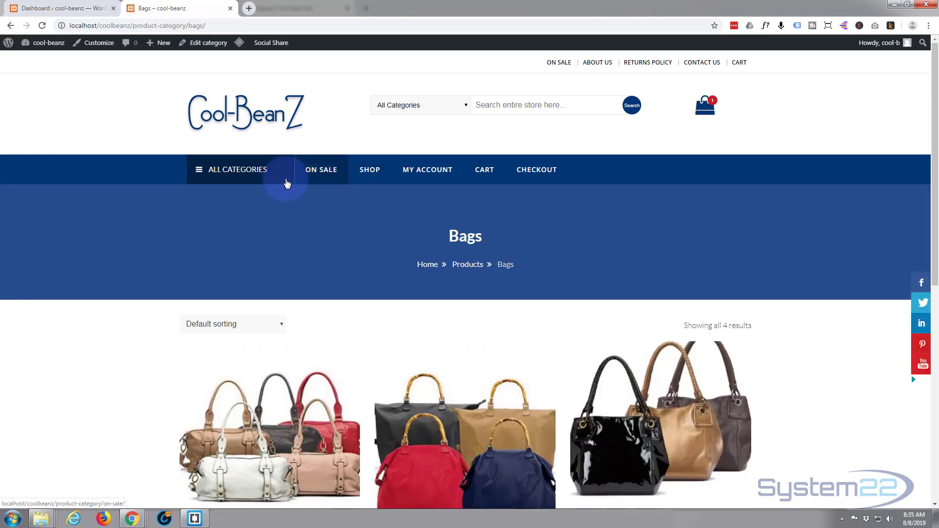
left_click(269, 178)
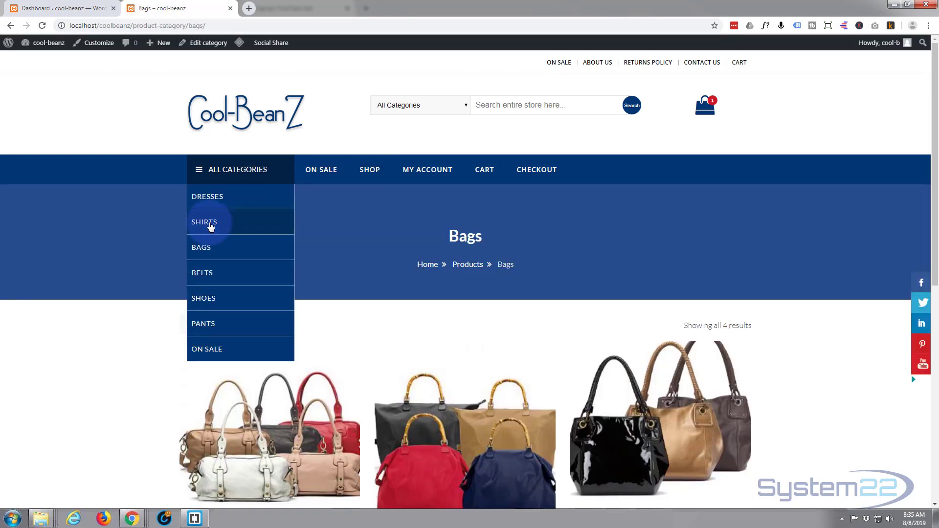
left_click(209, 223)
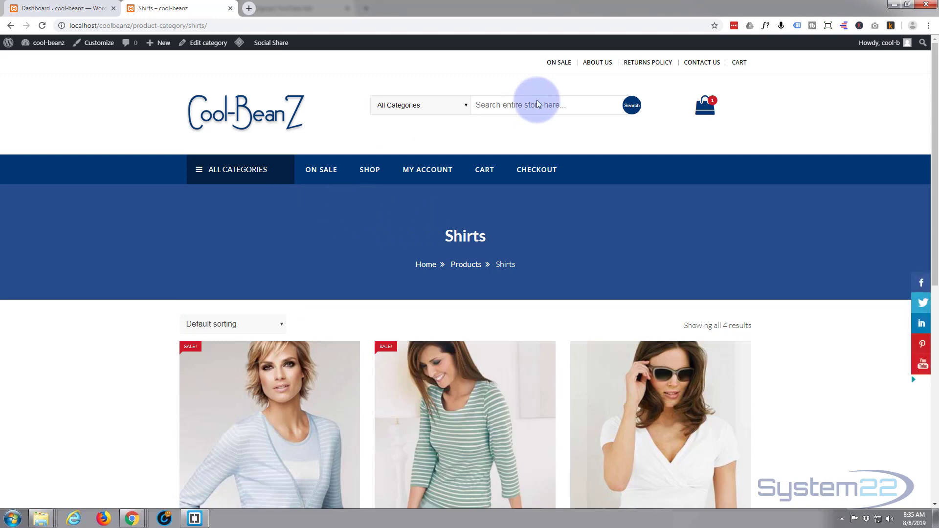
- View the store's About Us page, including the storefront image and staff profiles
left_click(598, 65)
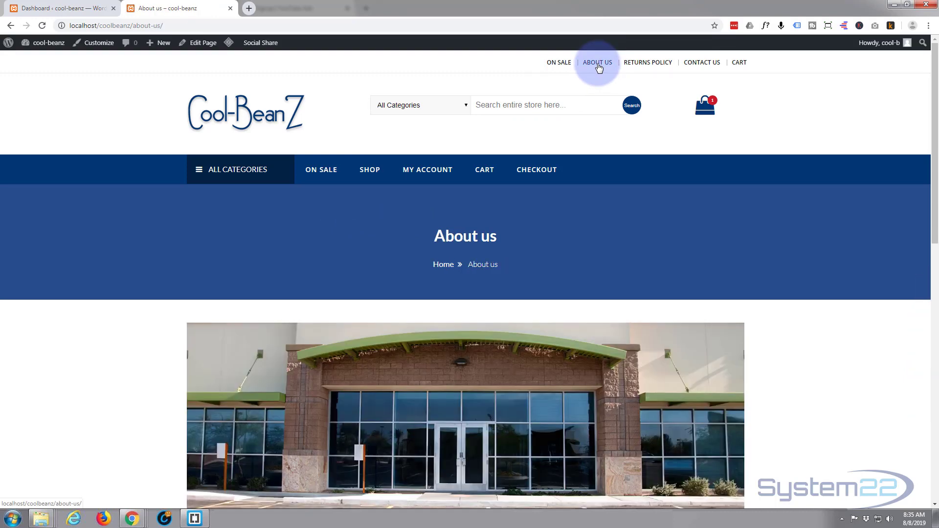
scroll(451, 205, "down", 7)
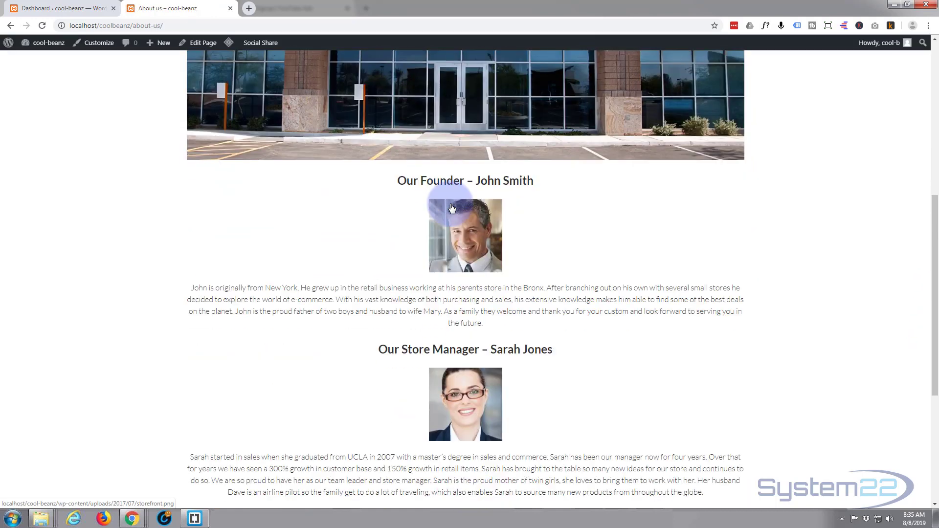
scroll(451, 205, "down", 4)
scroll(450, 204, "up", 6)
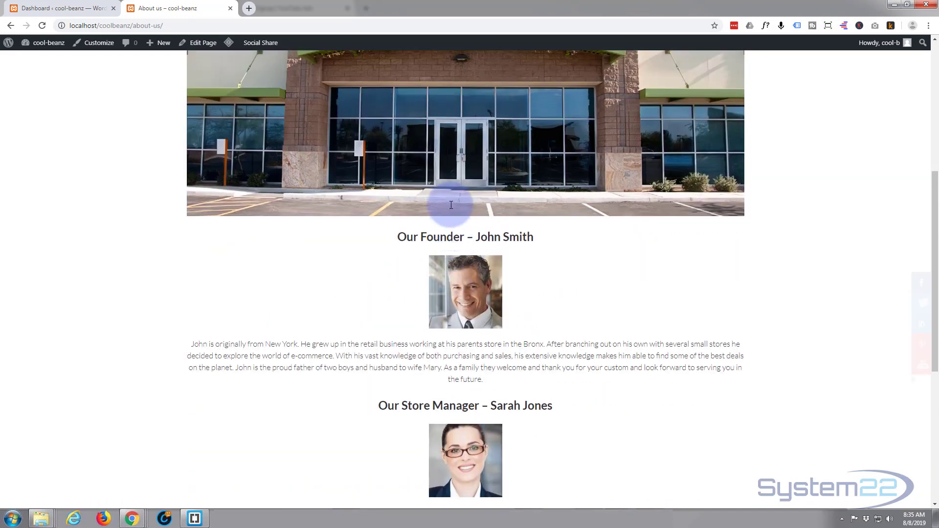
scroll(450, 204, "up", 6)
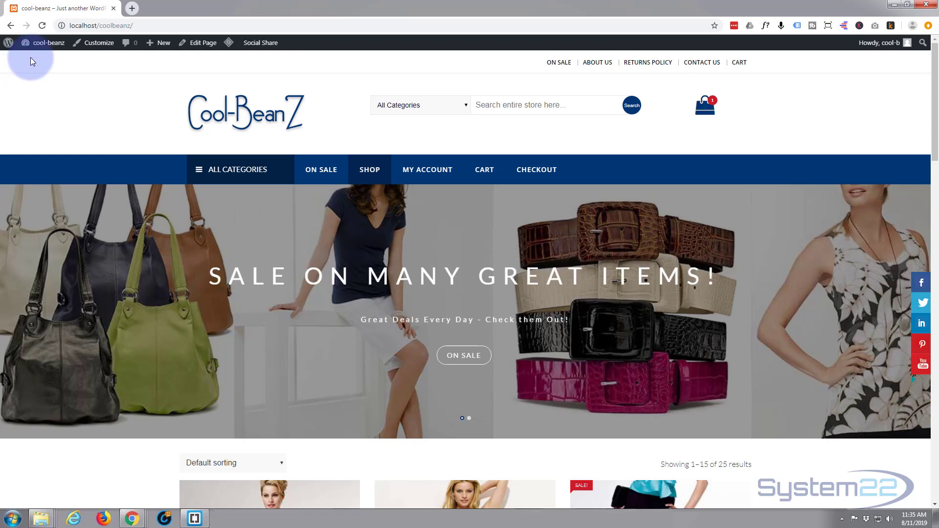
- From the site's WordPress dashboard, open the page named header for editing with Elementor
mouse_move(49, 44)
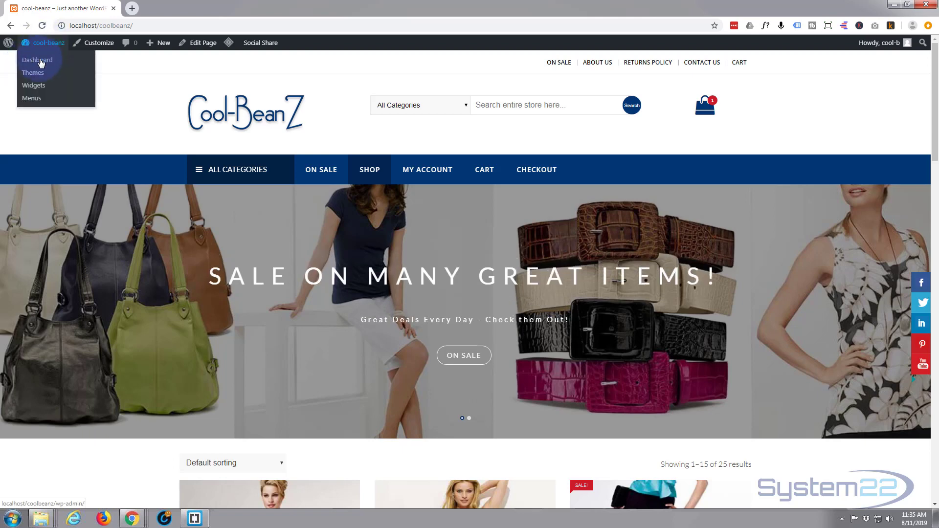
left_click(40, 64)
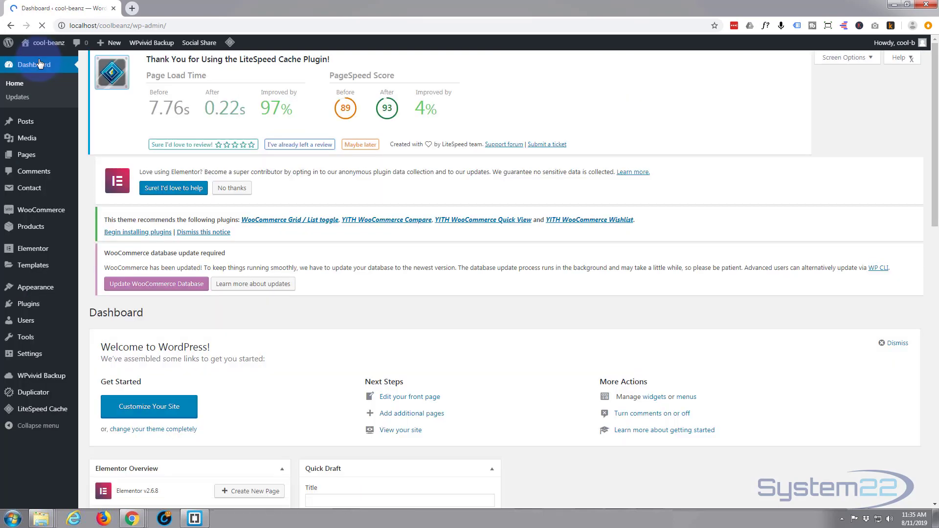
mouse_move(46, 292)
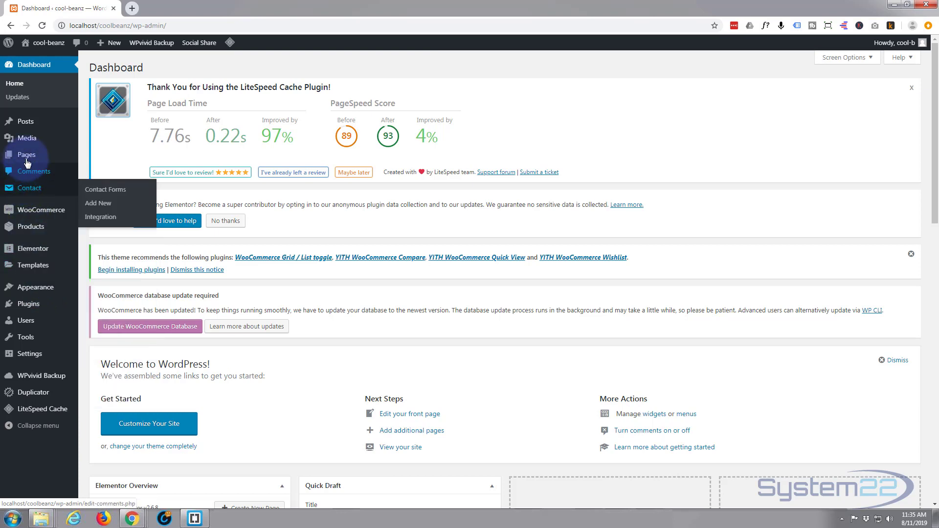
mouse_move(27, 163)
left_click(102, 162)
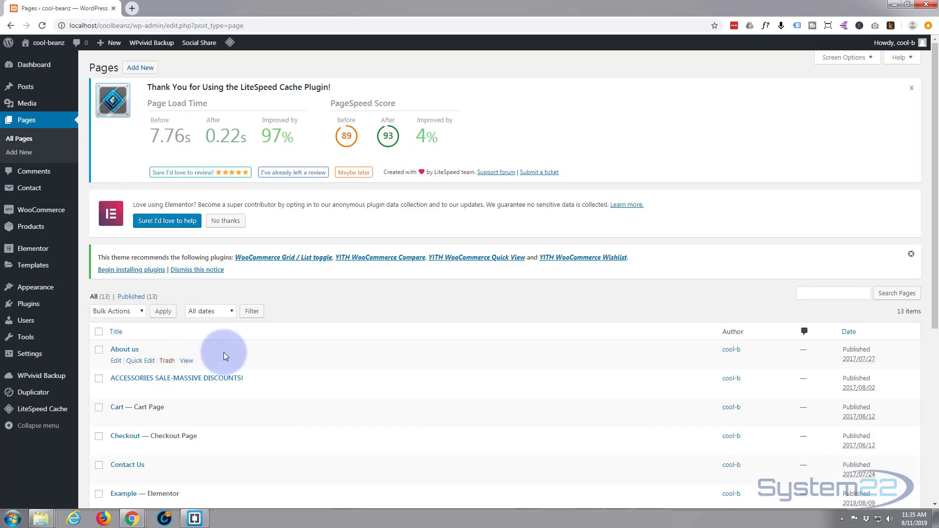
scroll(224, 354, "down", 5)
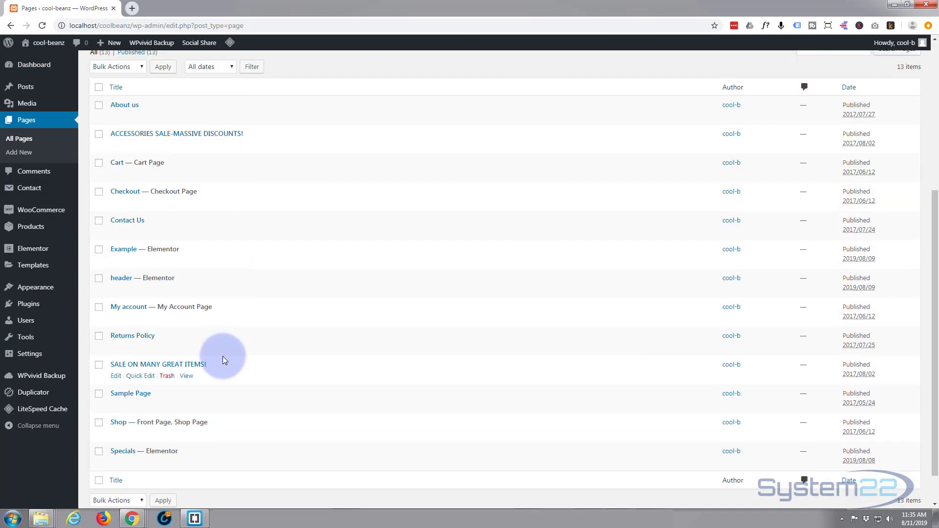
left_click(116, 291)
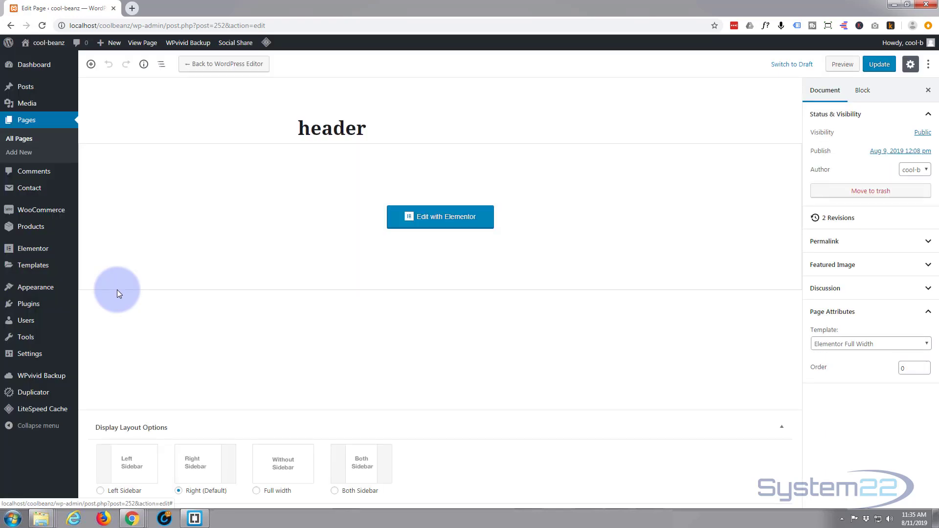
left_click(453, 222)
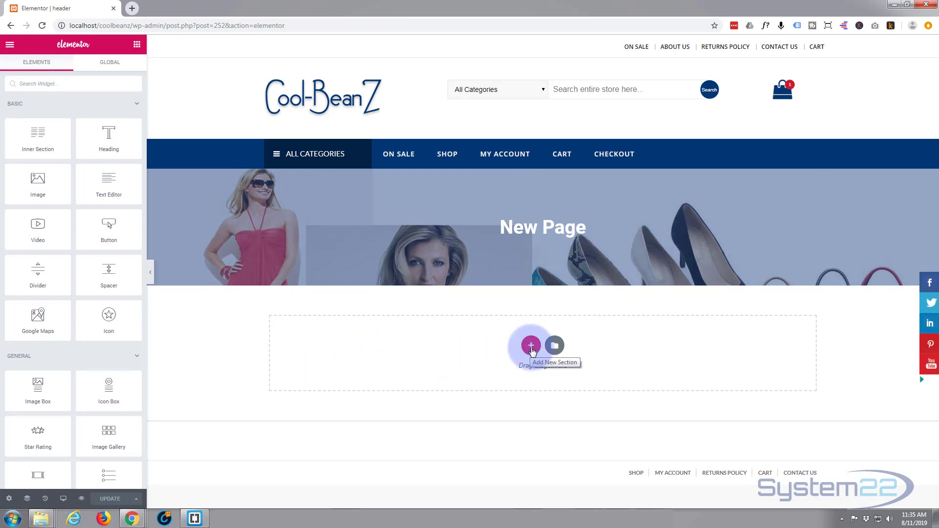
- Add a single-column section to the page and place an Image widget in it
left_click(531, 347)
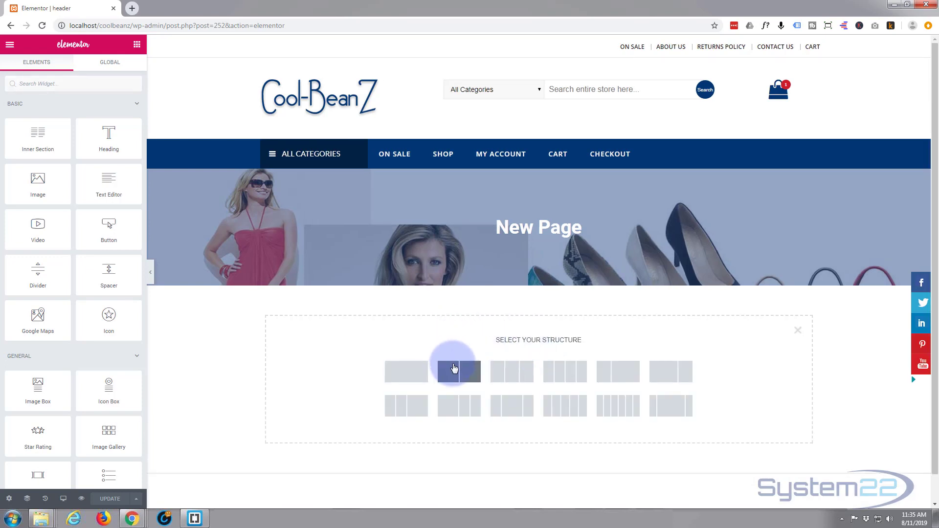
left_click(406, 374)
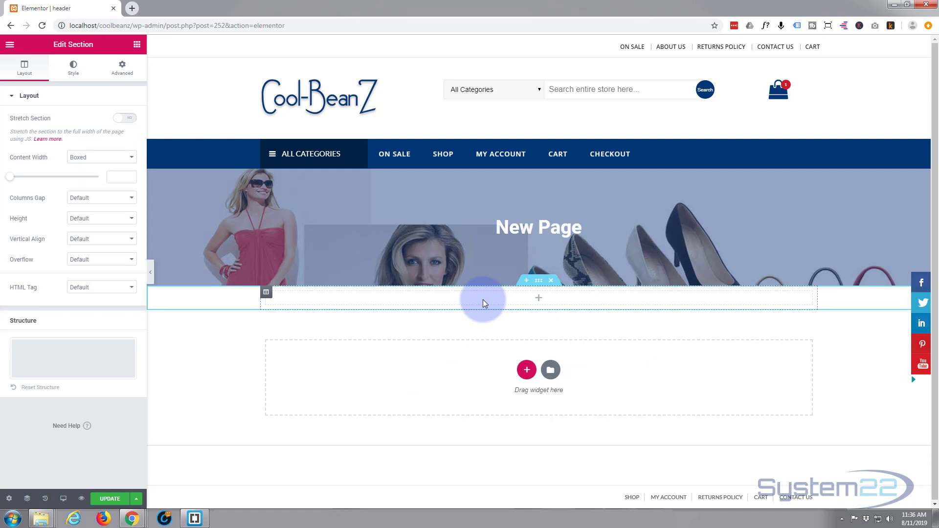
left_click(137, 47)
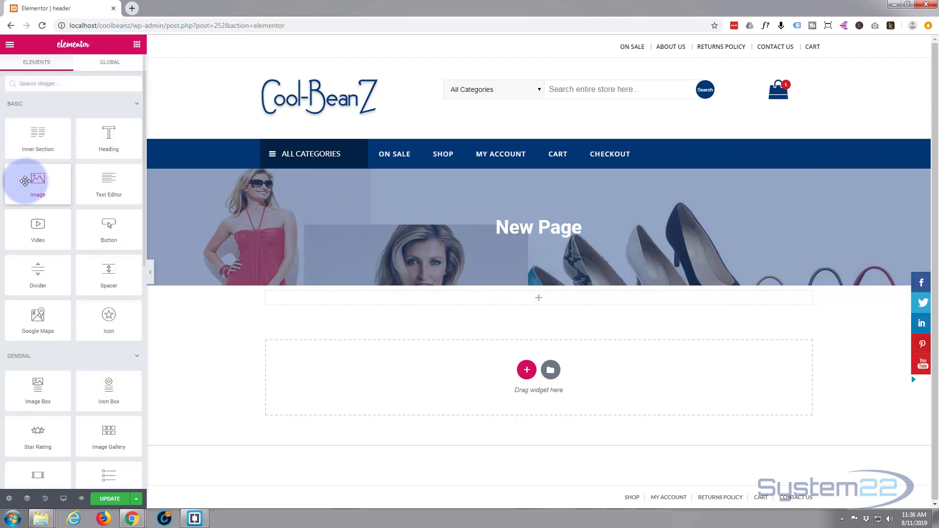
left_click_drag(34, 184, 448, 305)
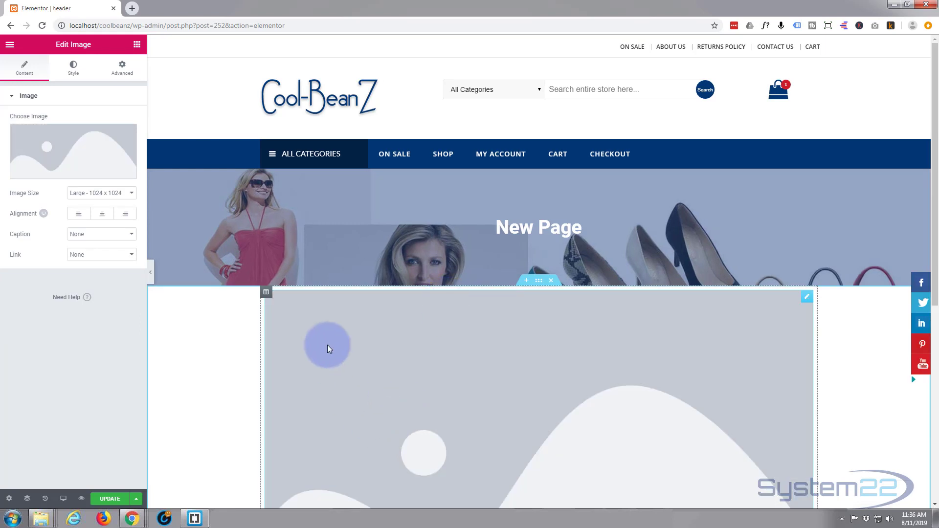
- Add a new empty column beside the column that holds the image
scroll(328, 346, "down", 3)
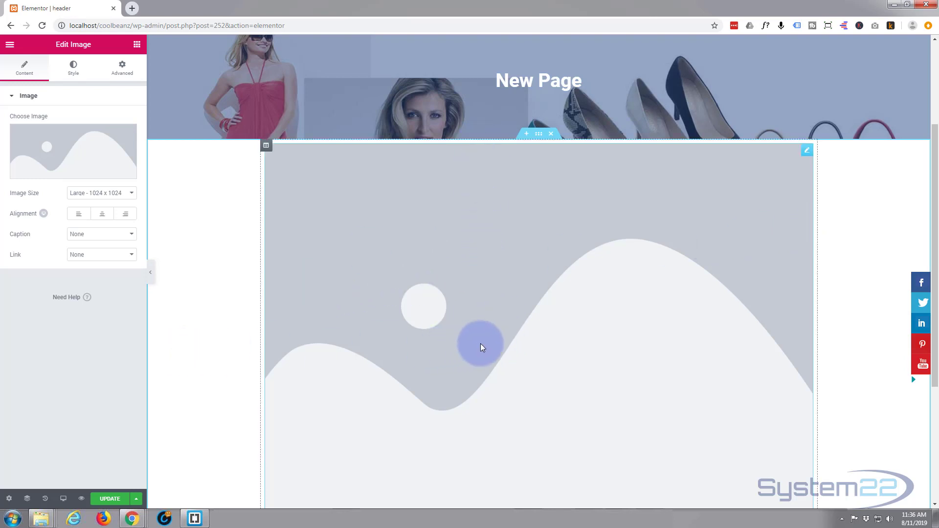
scroll(320, 359, "up", 2)
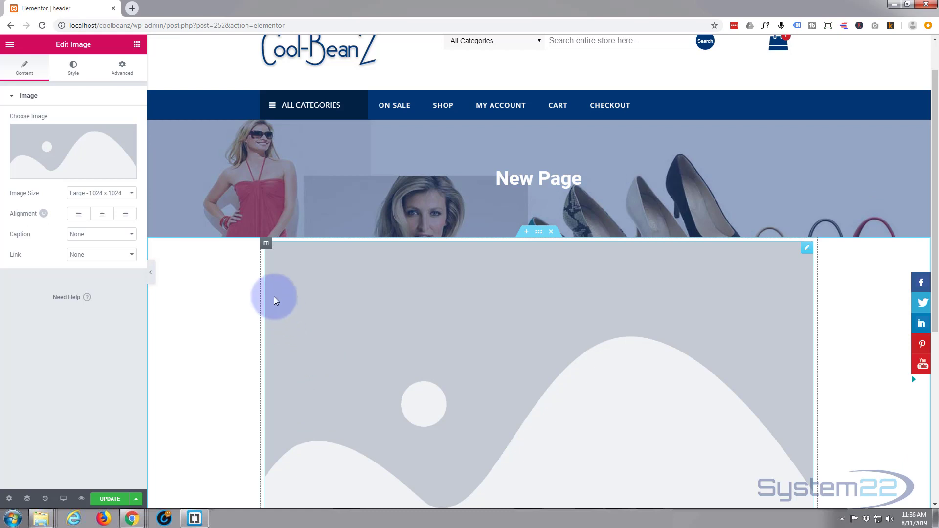
right_click(266, 245)
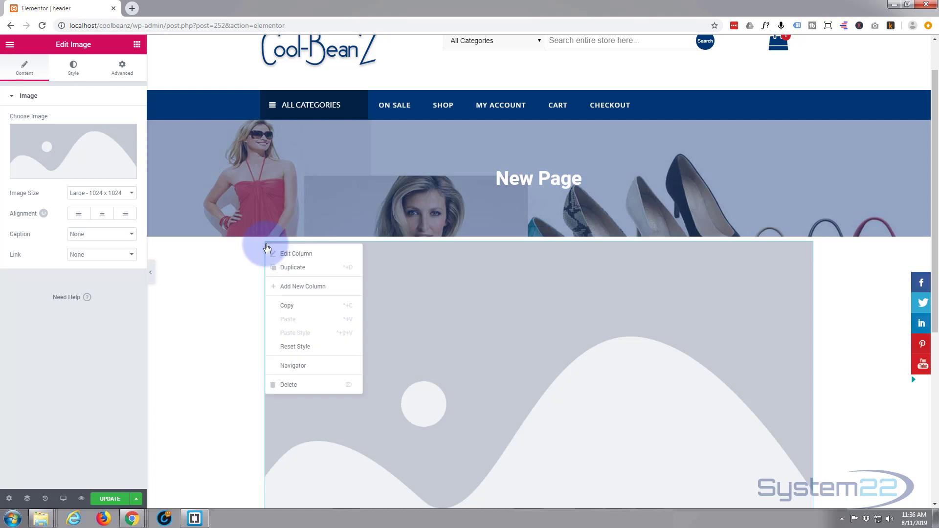
left_click(299, 288)
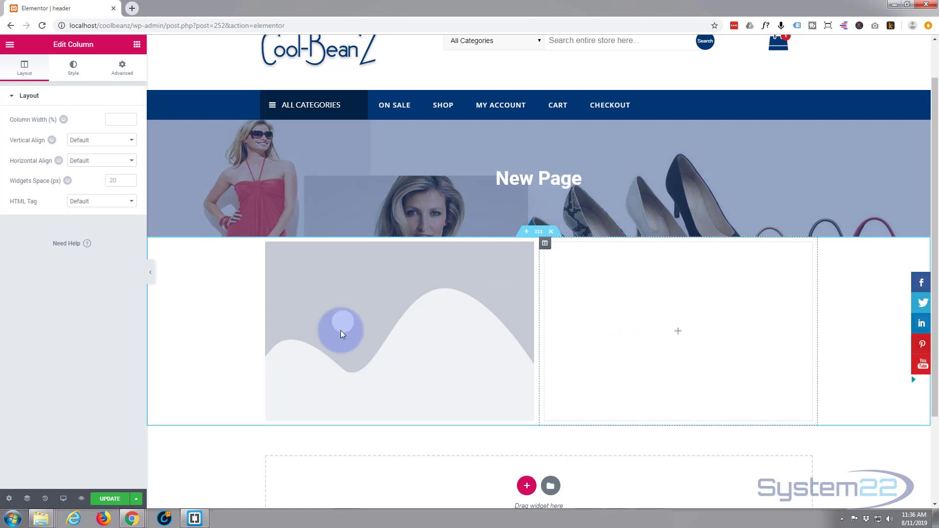
- Replace the placeholder in the Image widget with the handbags picture bag3.jpg from the media library
left_click(444, 293)
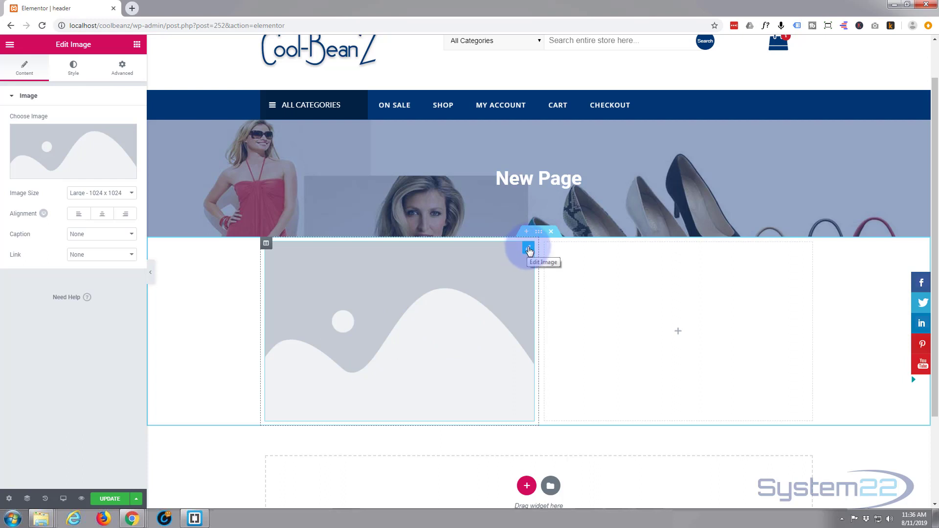
left_click(78, 307)
mouse_move(47, 144)
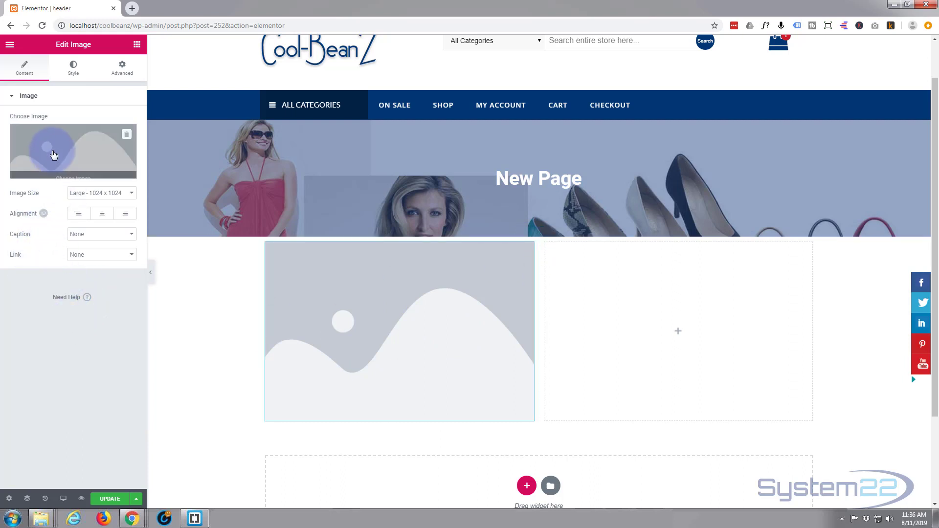
left_click(72, 149)
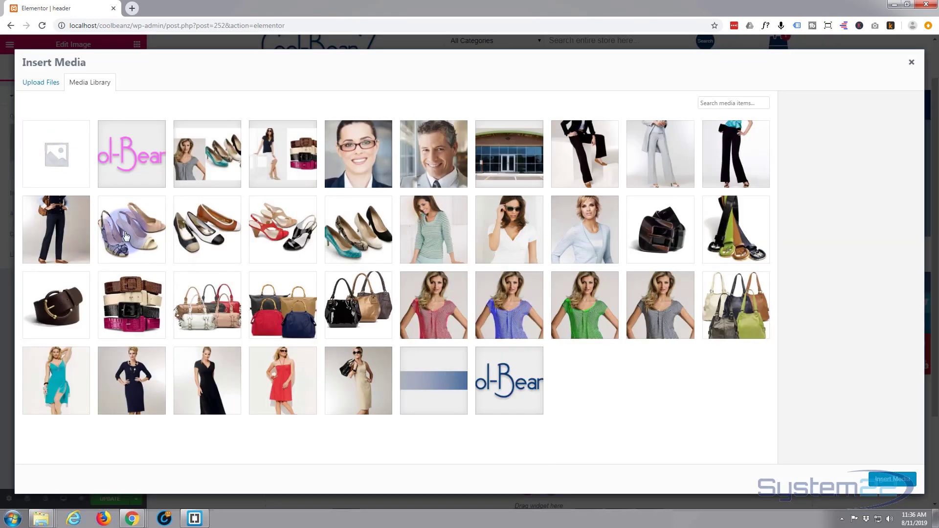
left_click(135, 284)
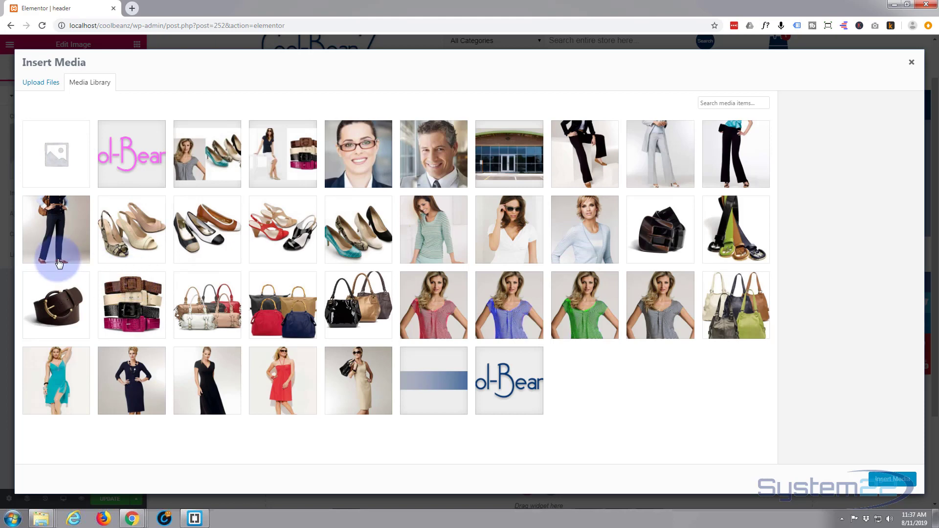
left_click(211, 315)
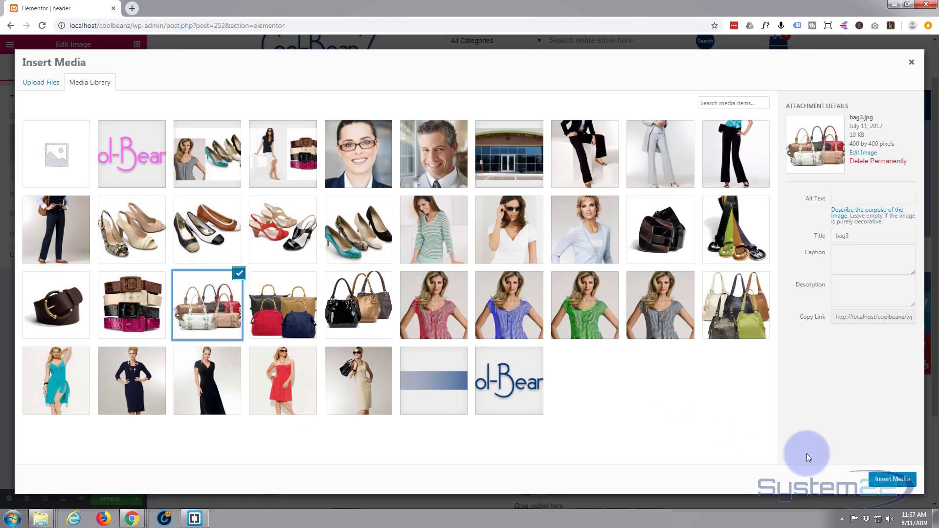
left_click(884, 479)
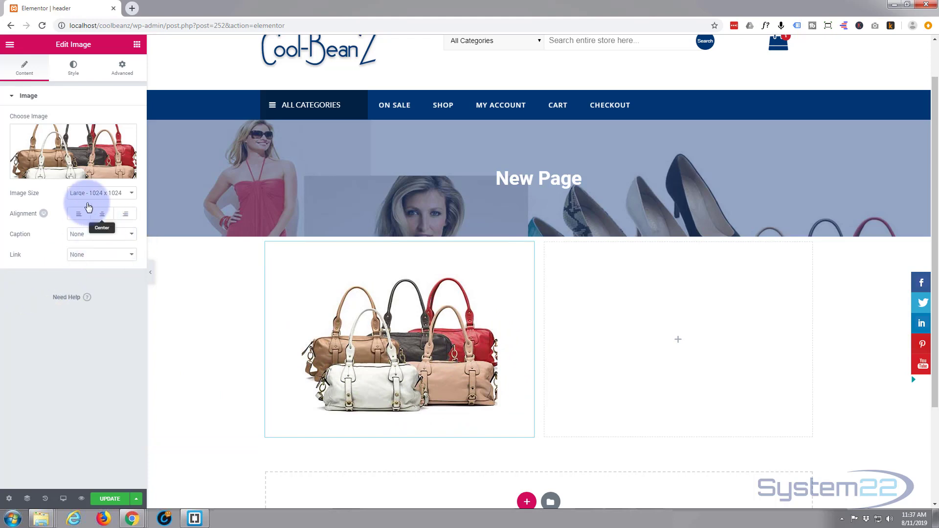
- Try the Medium - 300 x 300 size on the handbags image and return it to Large - 1024 x 1024
left_click(132, 195)
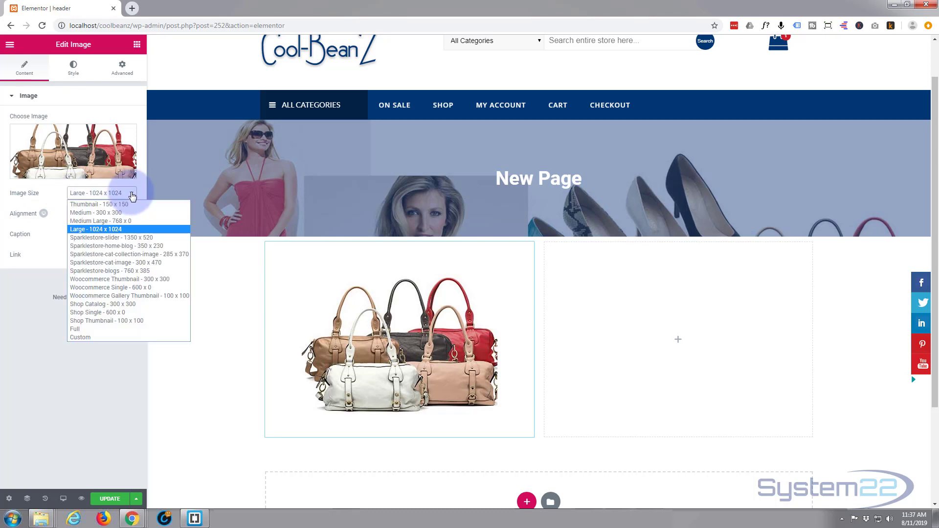
left_click(116, 212)
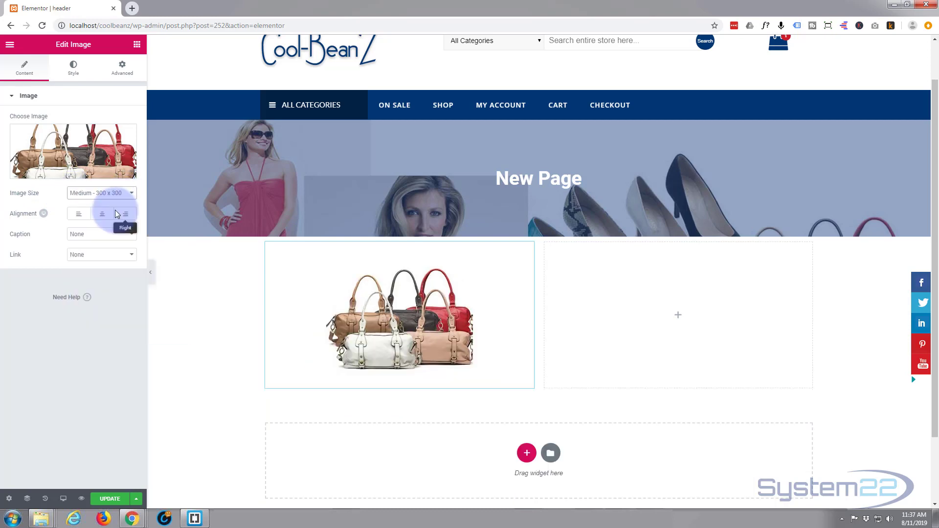
left_click(132, 195)
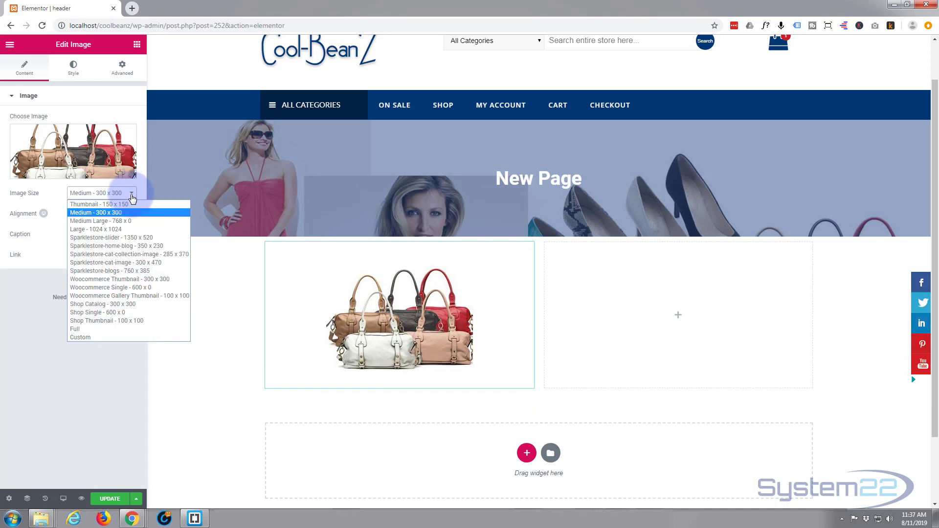
left_click(119, 213)
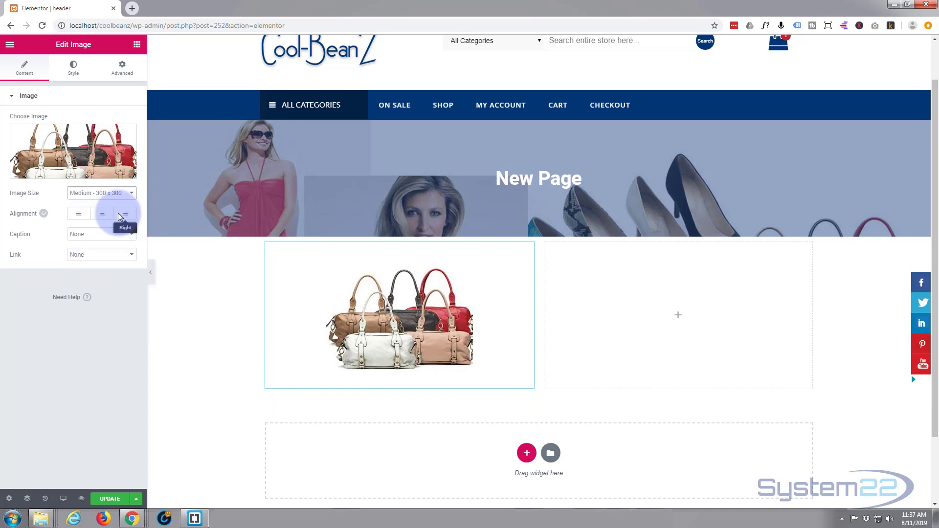
left_click(133, 195)
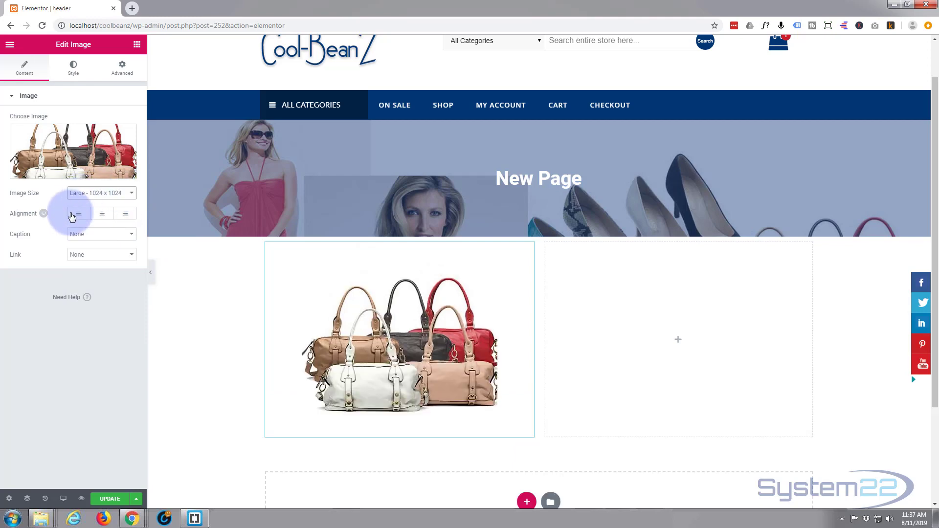
- Center-align the handbags image in its column and keep its caption at None
left_click(102, 216)
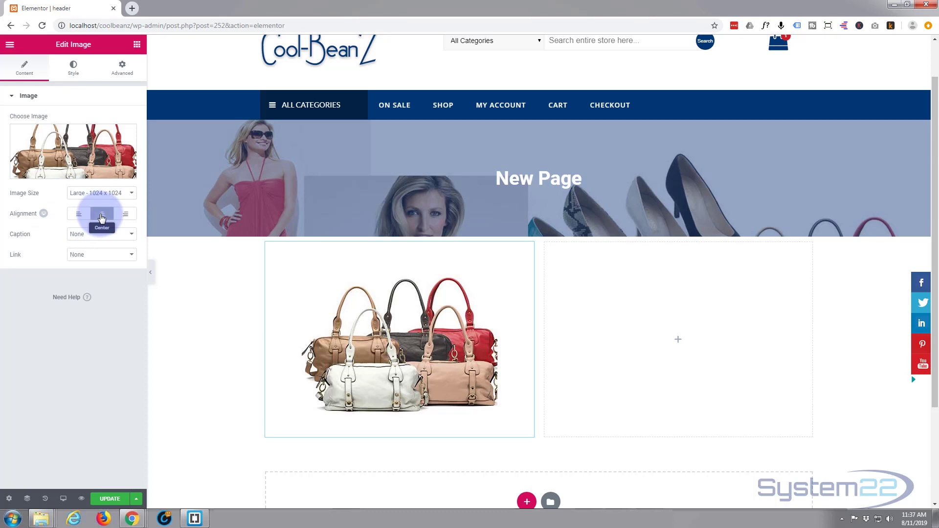
left_click(123, 235)
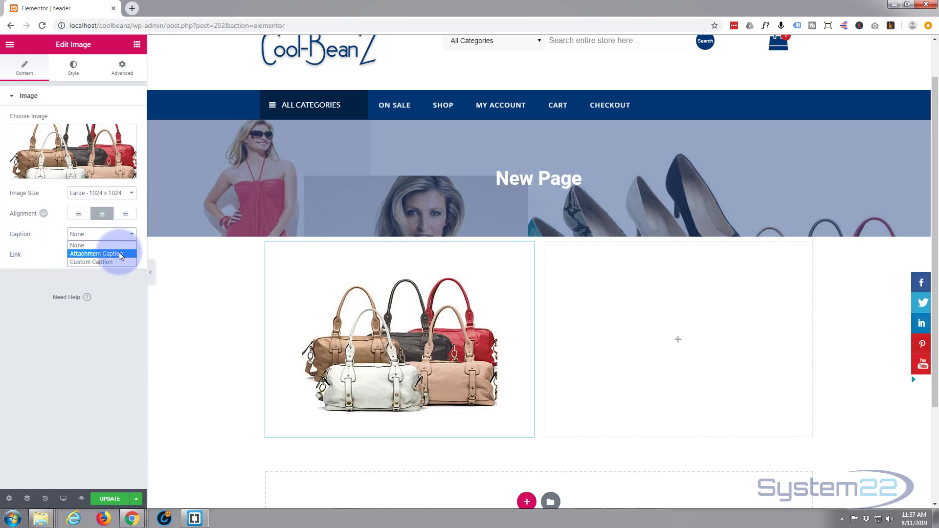
left_click(54, 229)
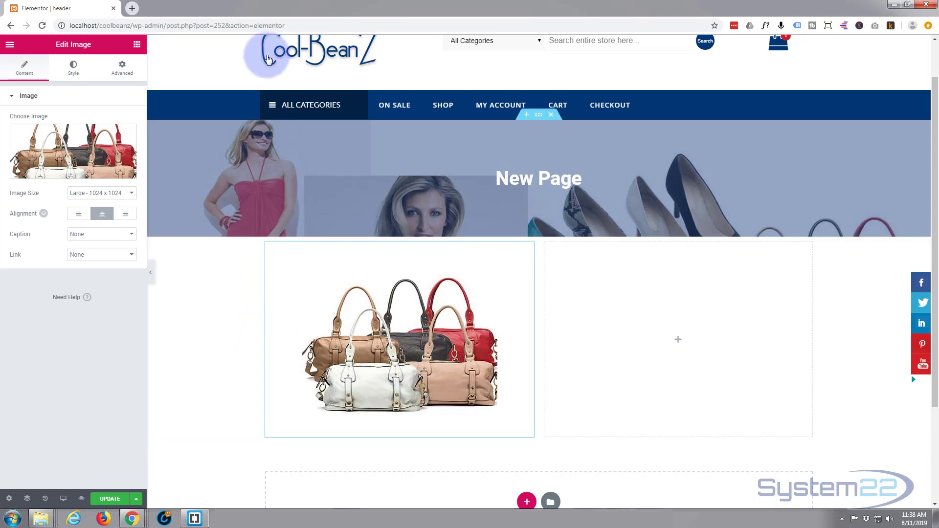
- Copy the link address of the Bags category from the site's All Categories navigation
left_click(312, 106)
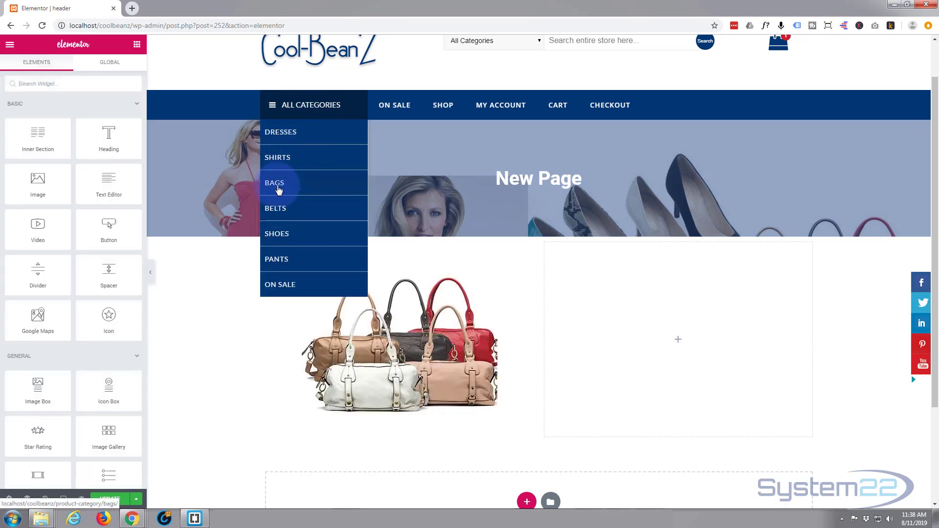
right_click(277, 188)
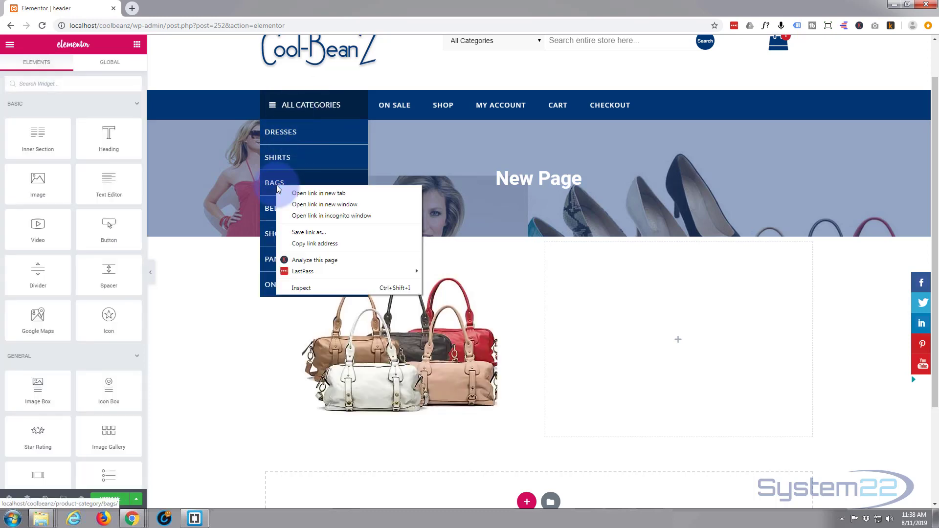
left_click(321, 247)
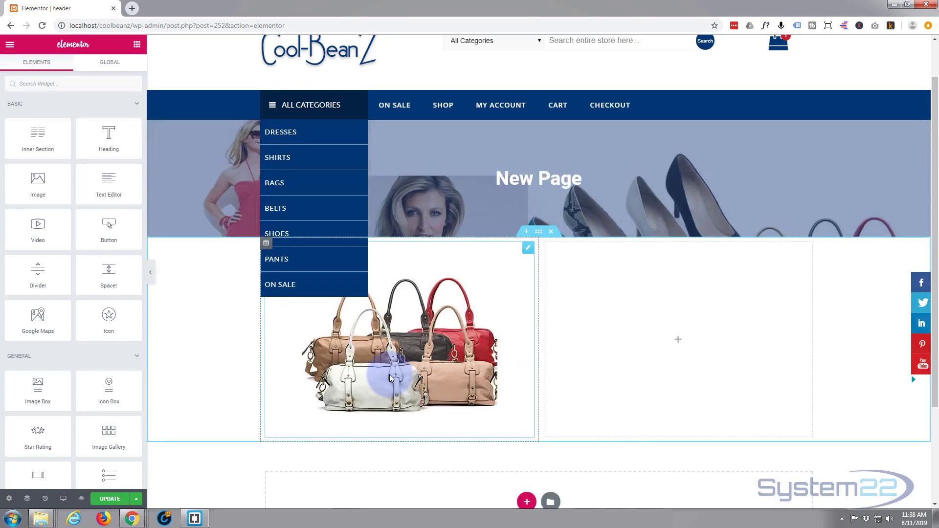
- Link the handbags image to the copied Bags category address as a custom URL and update the page
left_click(390, 374)
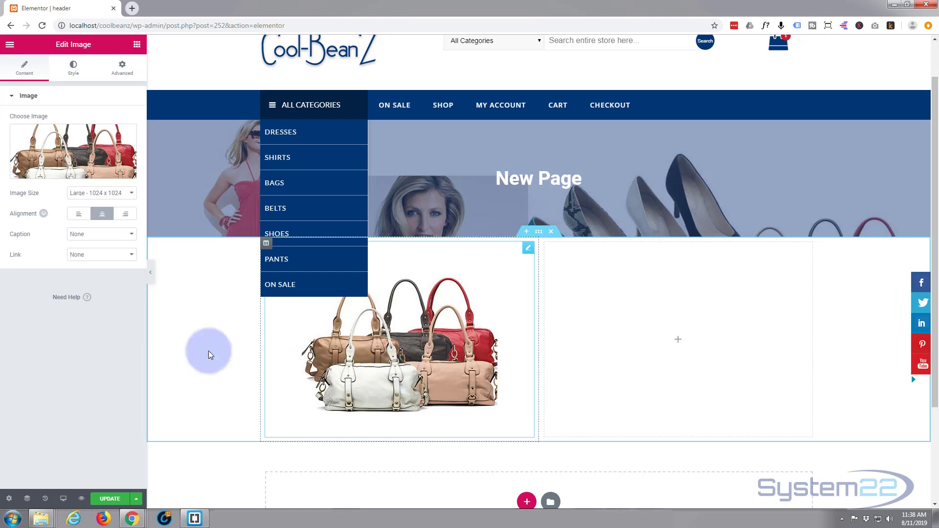
left_click(131, 254)
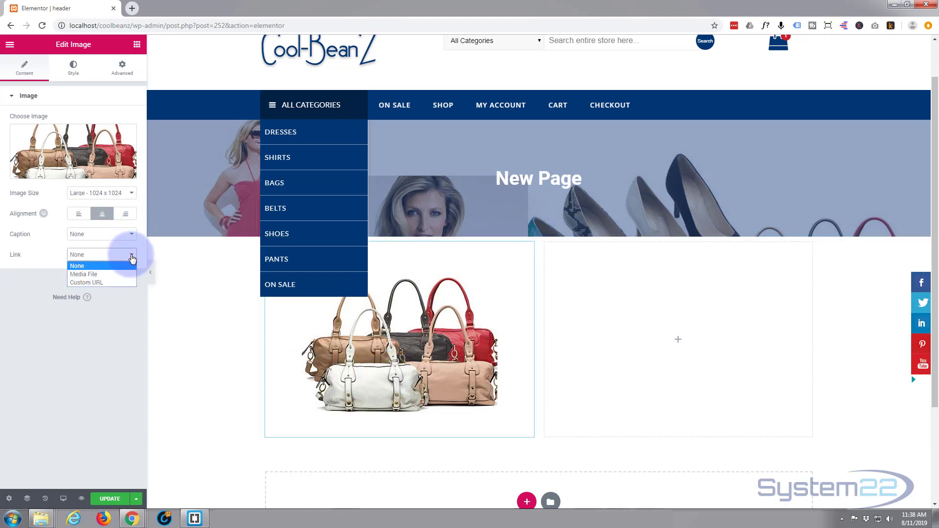
left_click(81, 283)
left_click(40, 275)
key("ctrl+v")
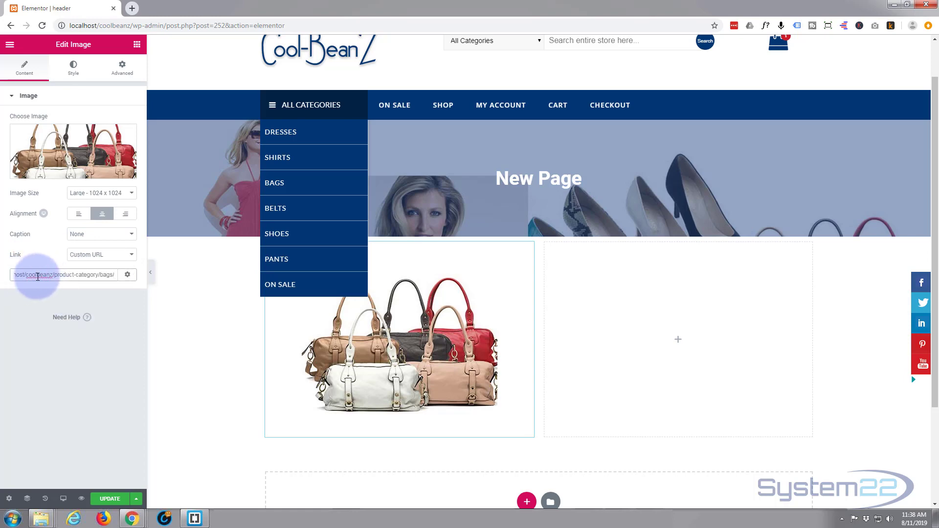
key("BackSpace")
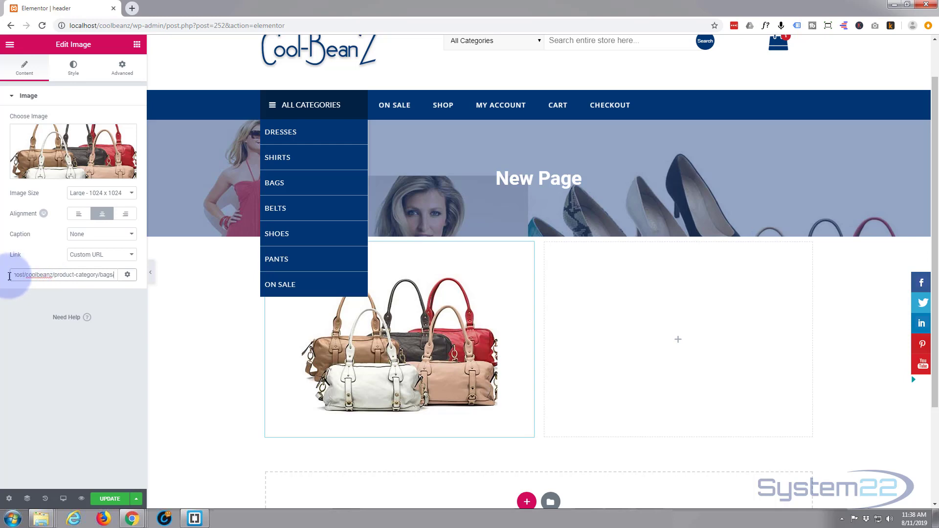
type("/")
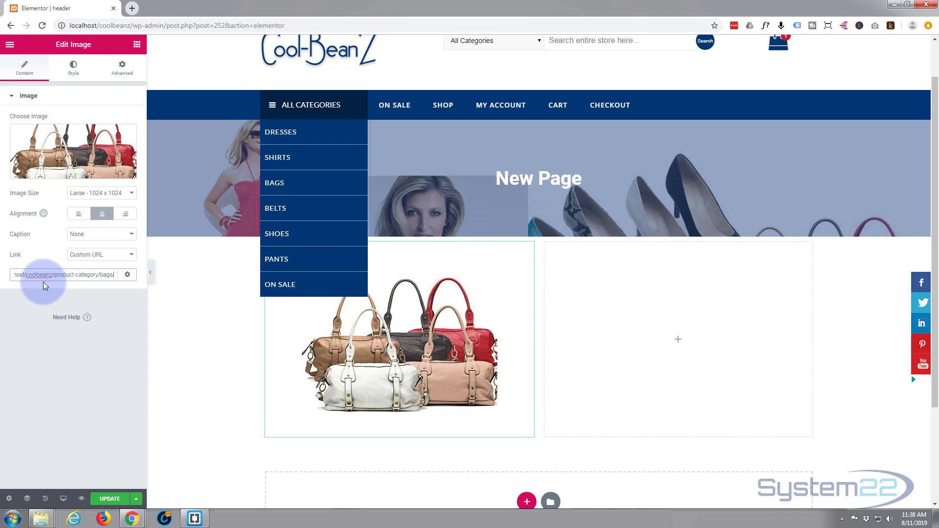
left_click(126, 276)
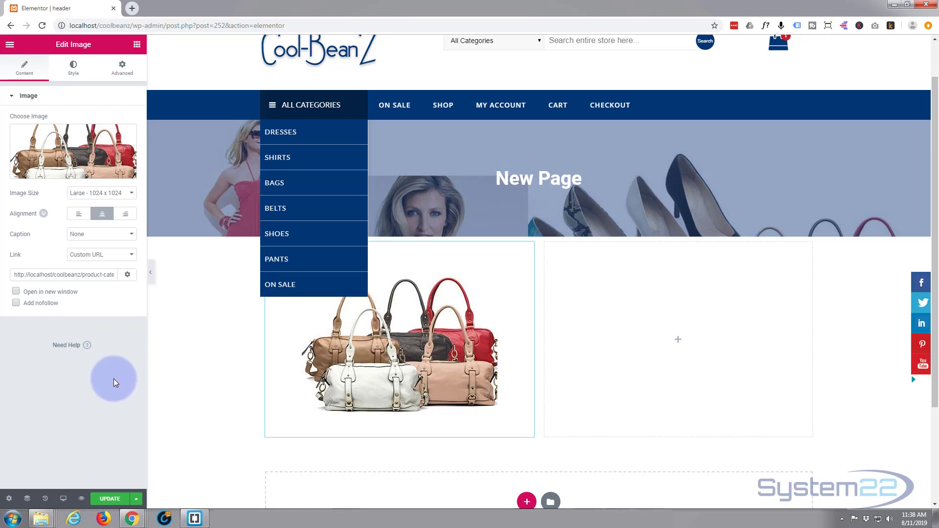
left_click(110, 499)
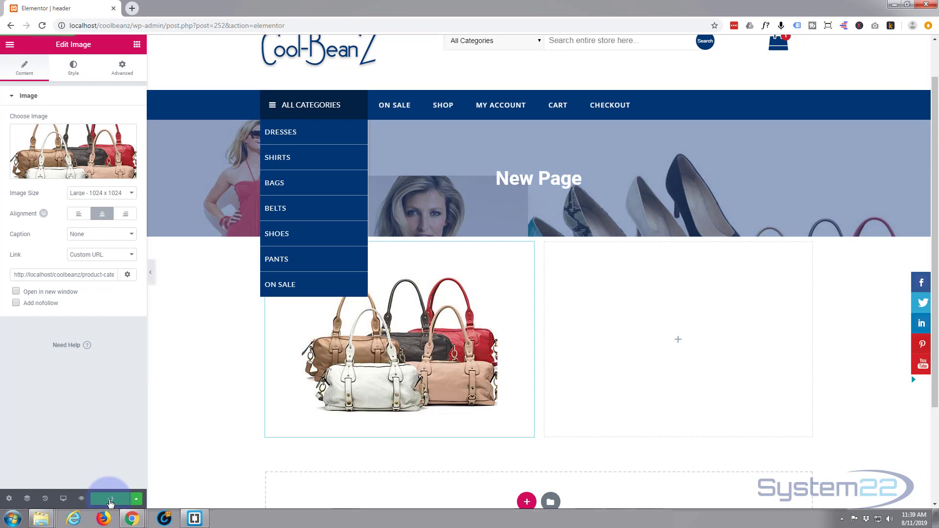
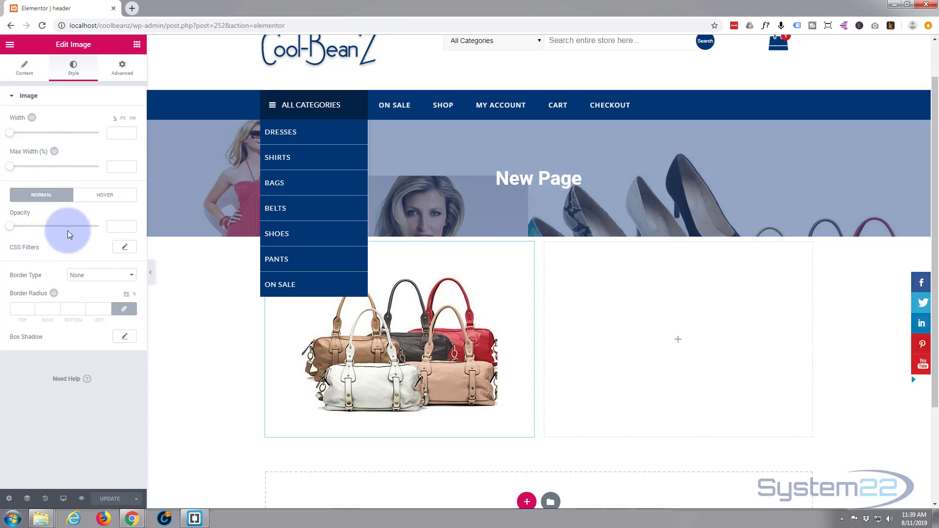
- Set the image's hover-state CSS filters to a saturation of 193 and a contrast of 200
left_click(115, 195)
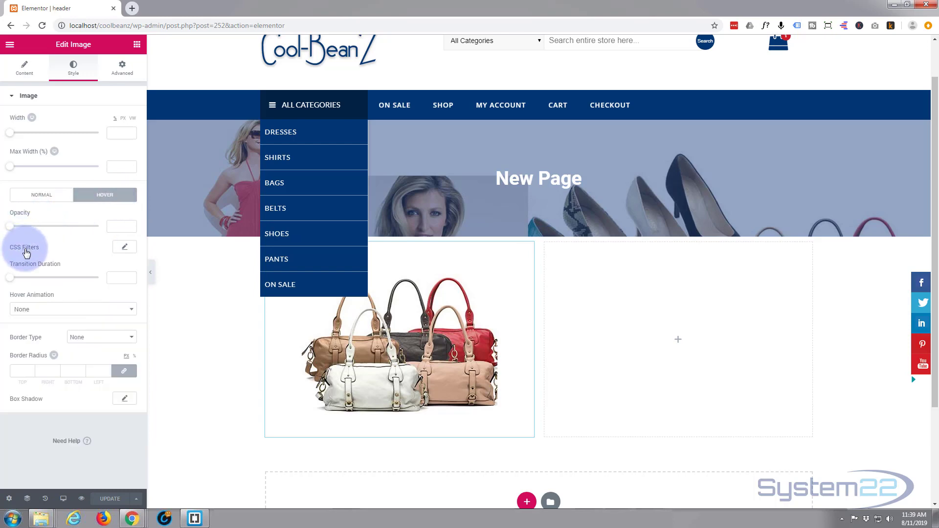
left_click(126, 248)
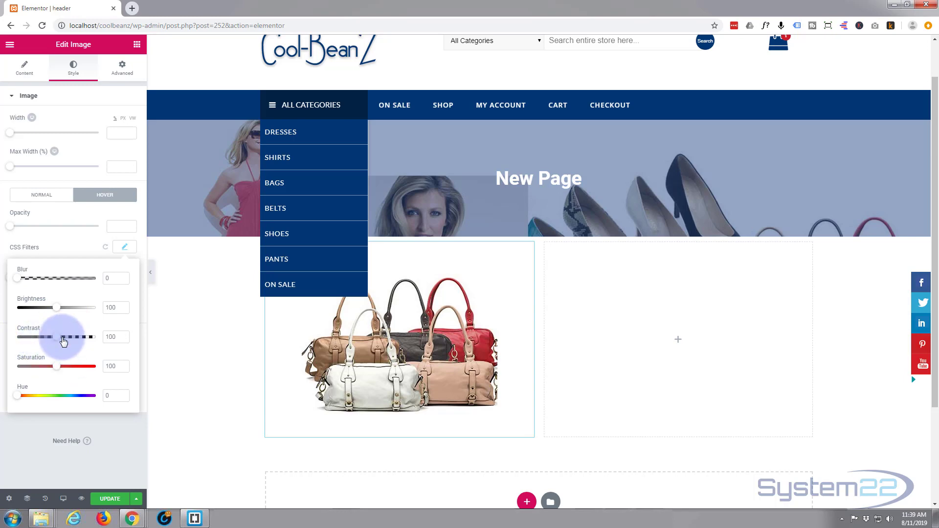
left_click_drag(57, 366, 96, 374)
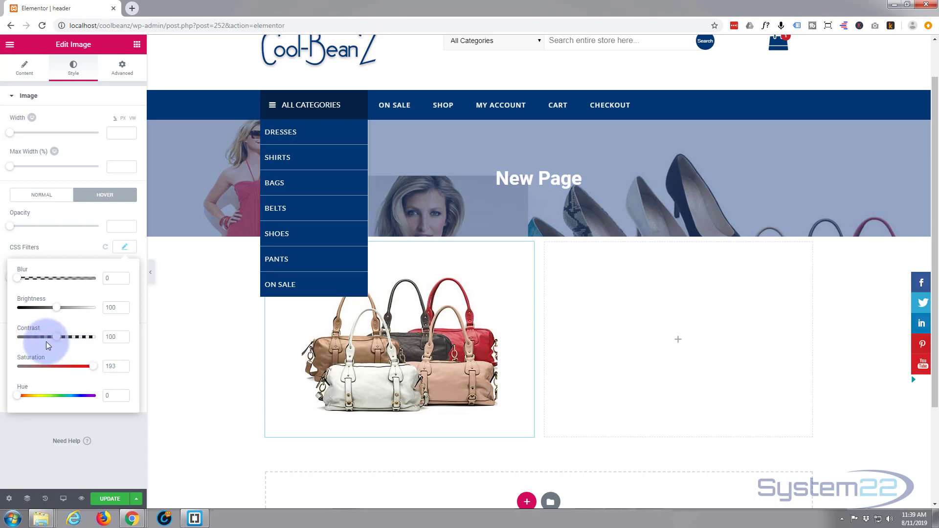
left_click_drag(46, 342, 106, 341)
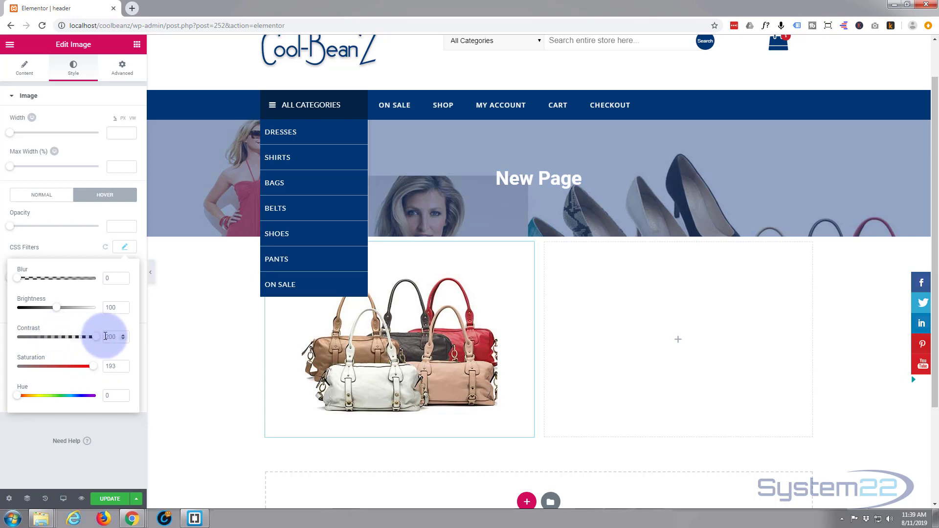
left_click(110, 197)
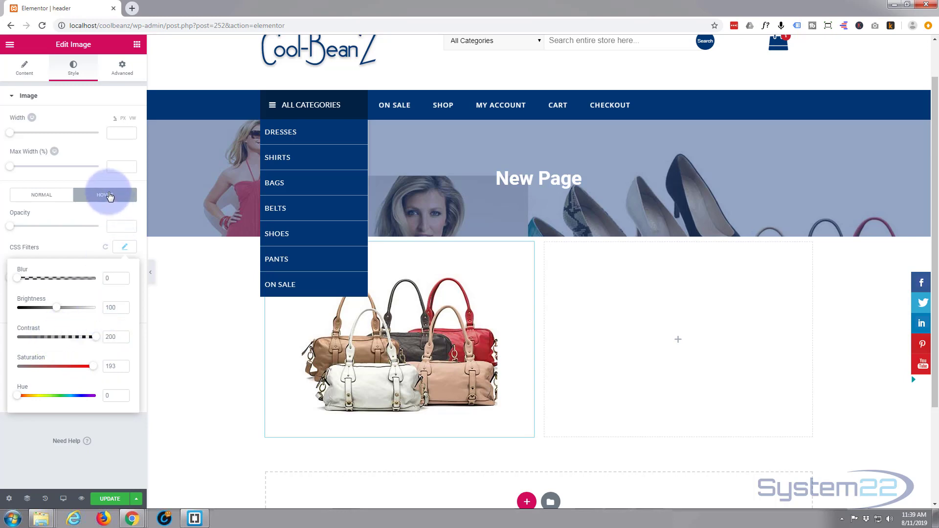
left_click(66, 237)
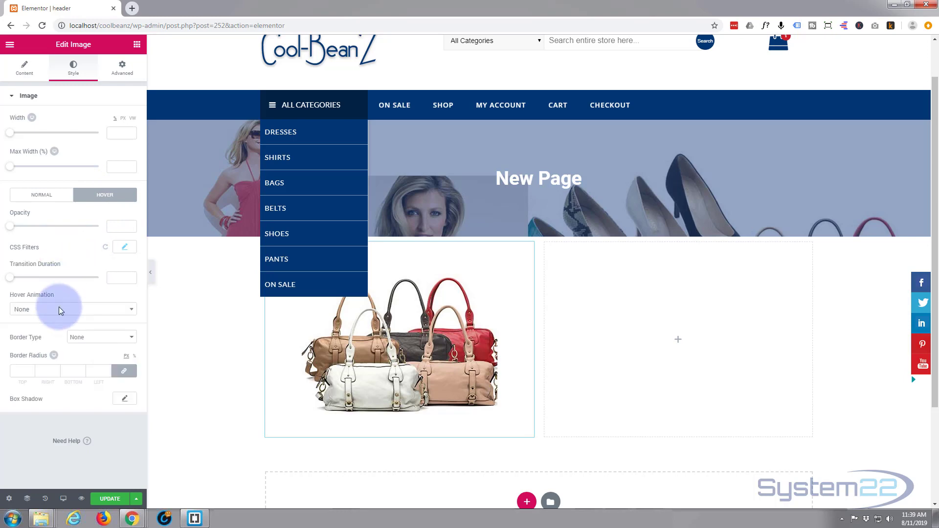
- Try the Pulse hover animation on the image, browse the other animations, and reset it to None
left_click(130, 311)
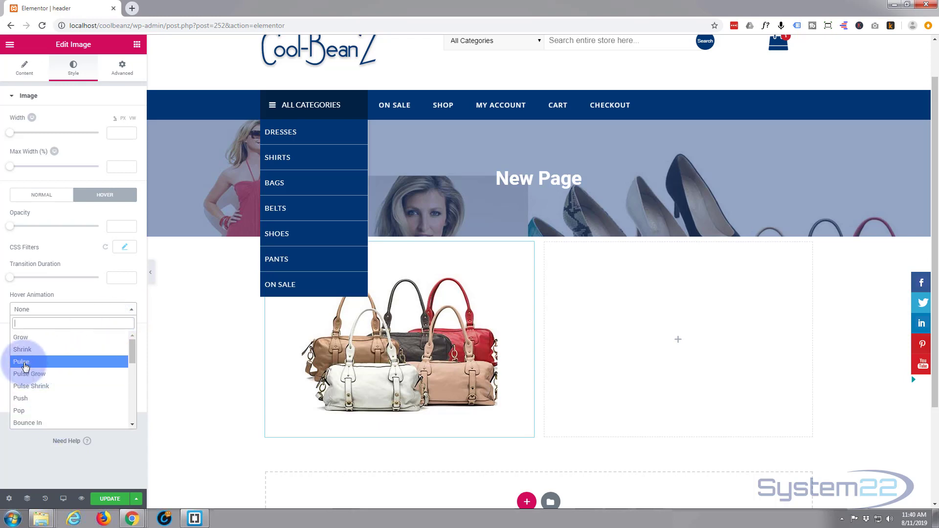
mouse_move(131, 356)
left_mouse_down()
mouse_move(130, 410)
mouse_move(141, 341)
left_mouse_up()
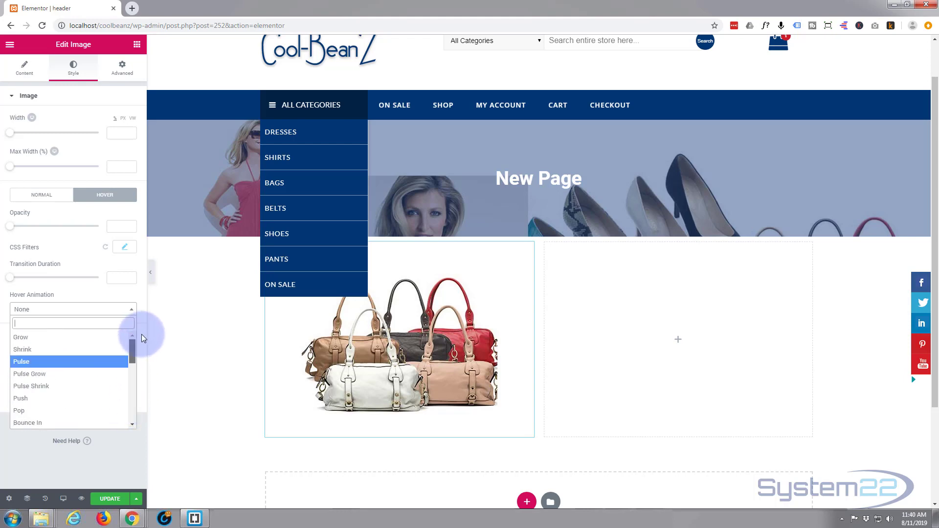
left_click(63, 370)
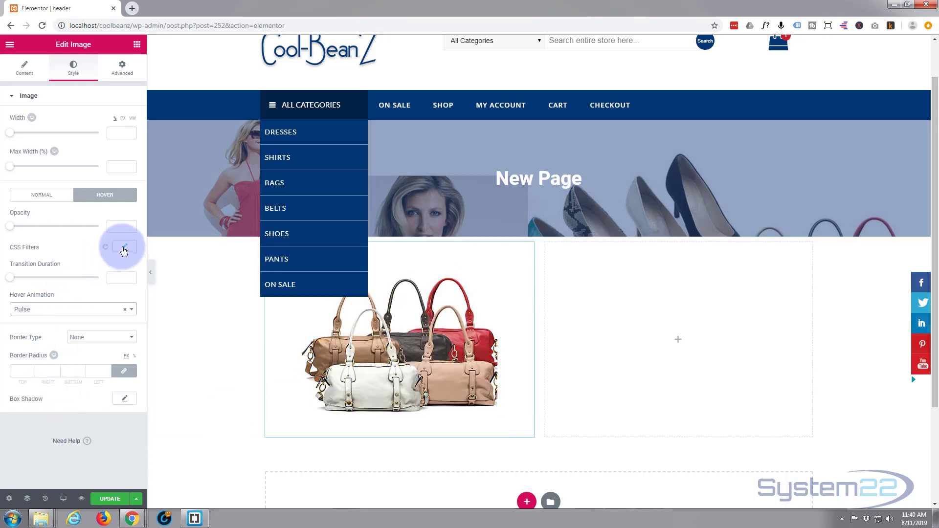
left_click(132, 310)
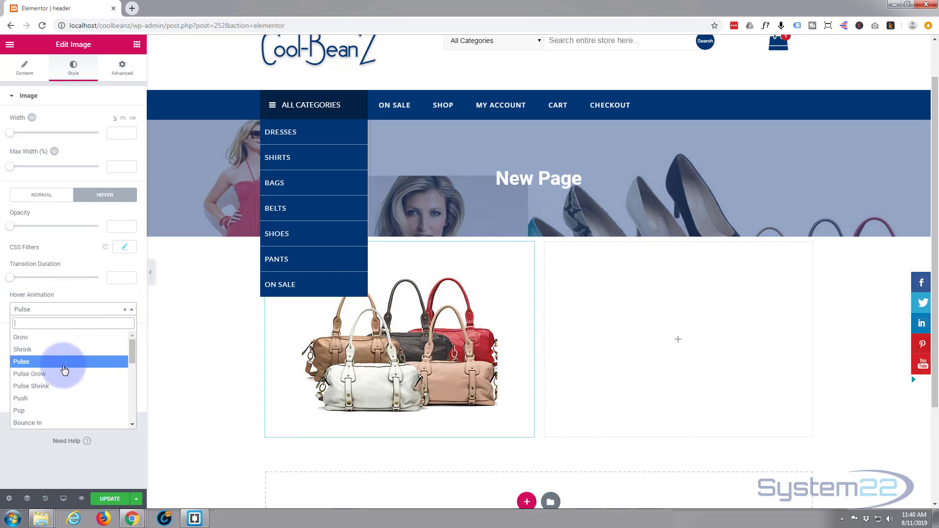
scroll(62, 368, "down", 5)
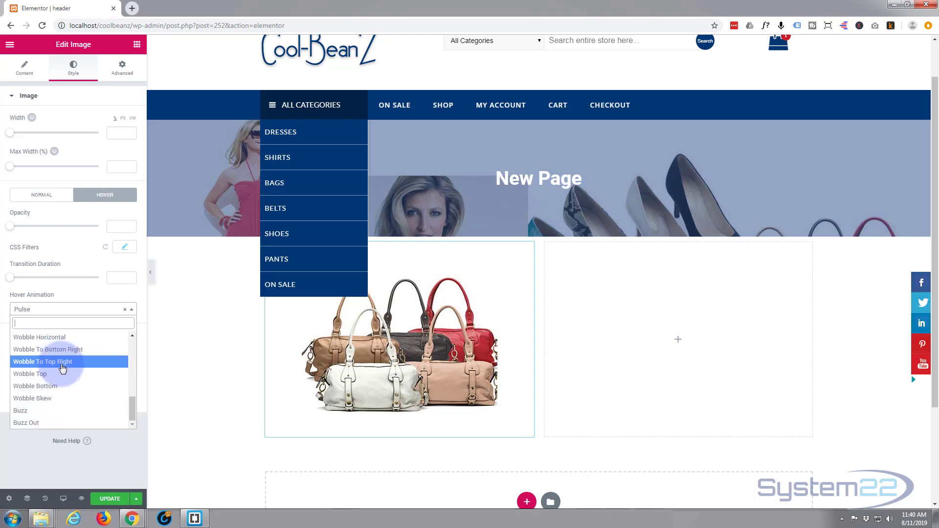
scroll(62, 368, "up", 5)
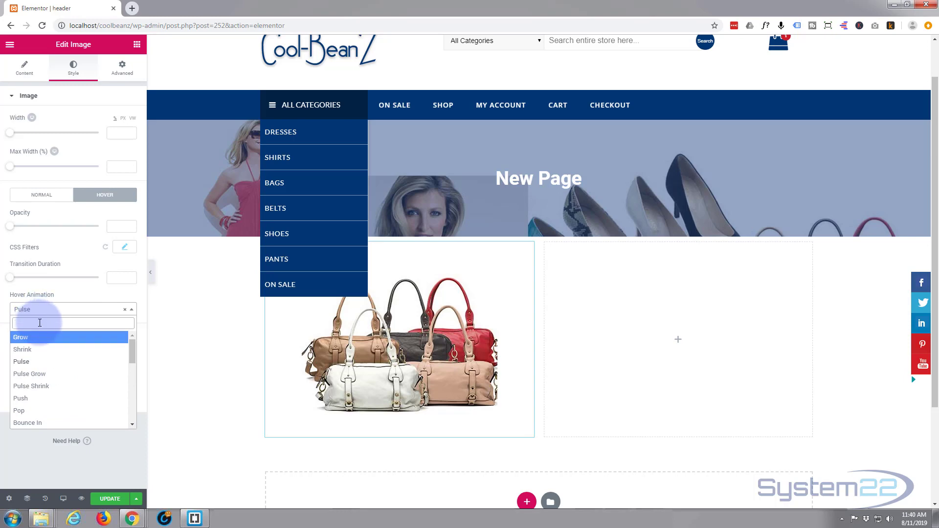
left_click(127, 312)
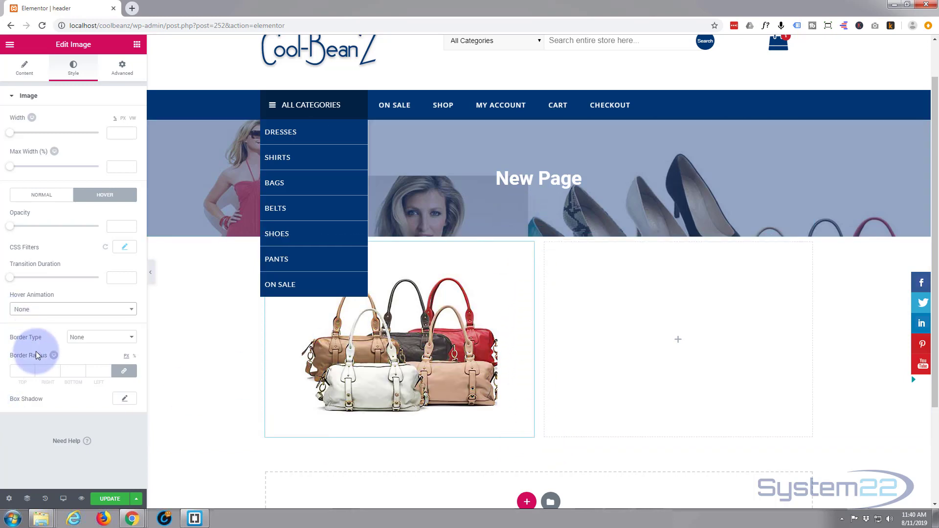
- Set the handbags image's entrance animation to Zoom In Left in its motion effects
left_click(120, 69)
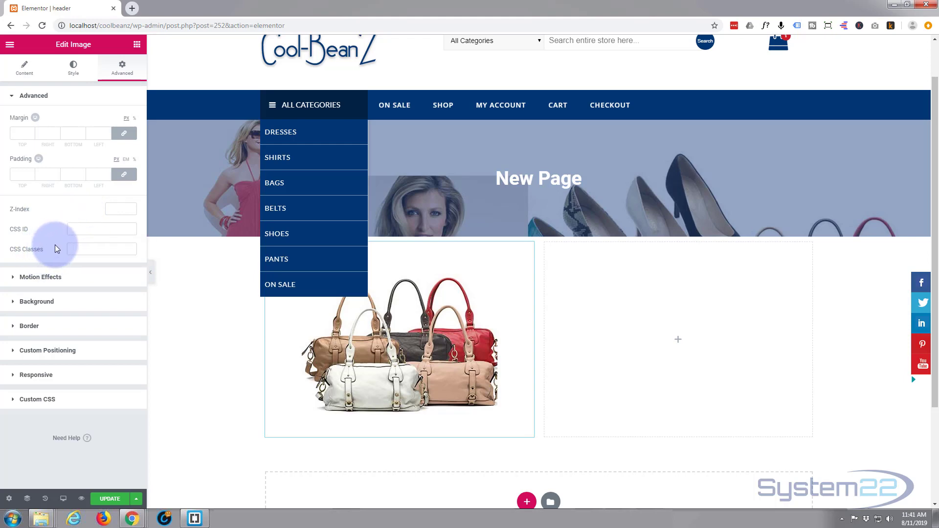
left_click(13, 278)
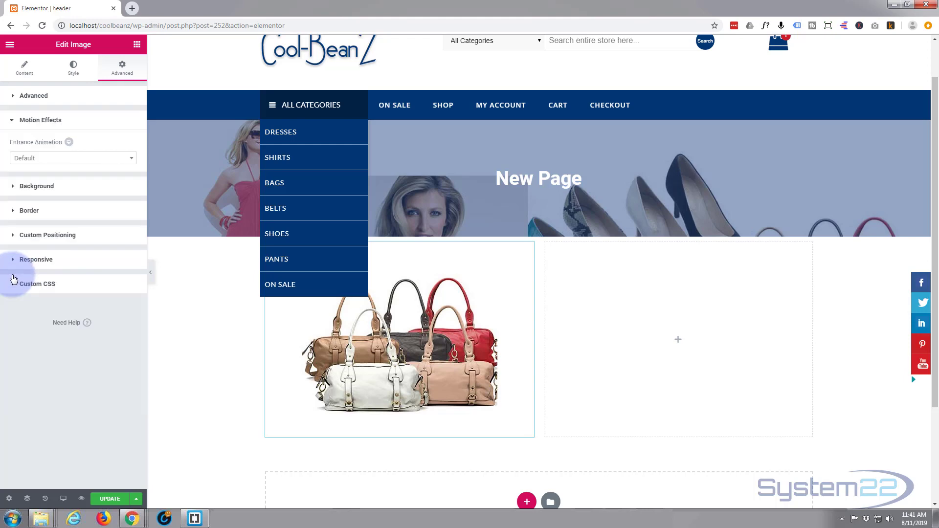
left_click(131, 161)
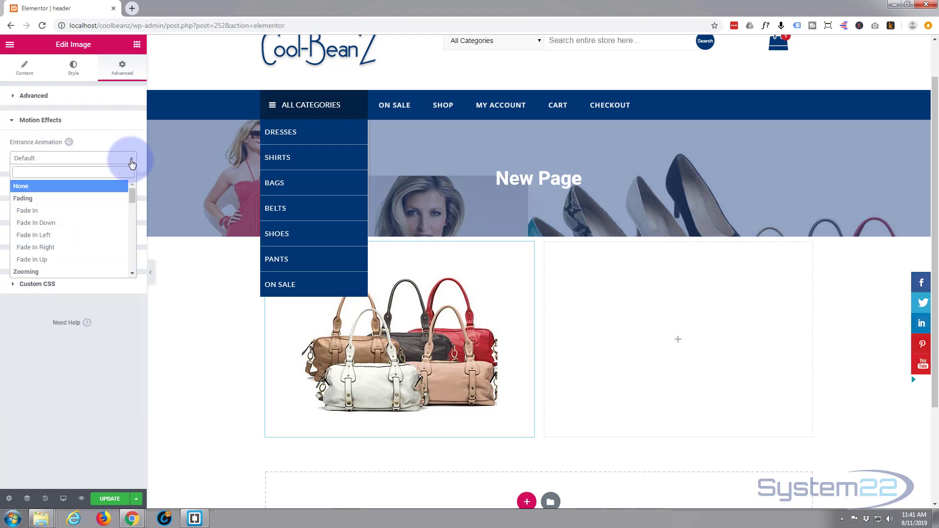
scroll(75, 241, "down", 1)
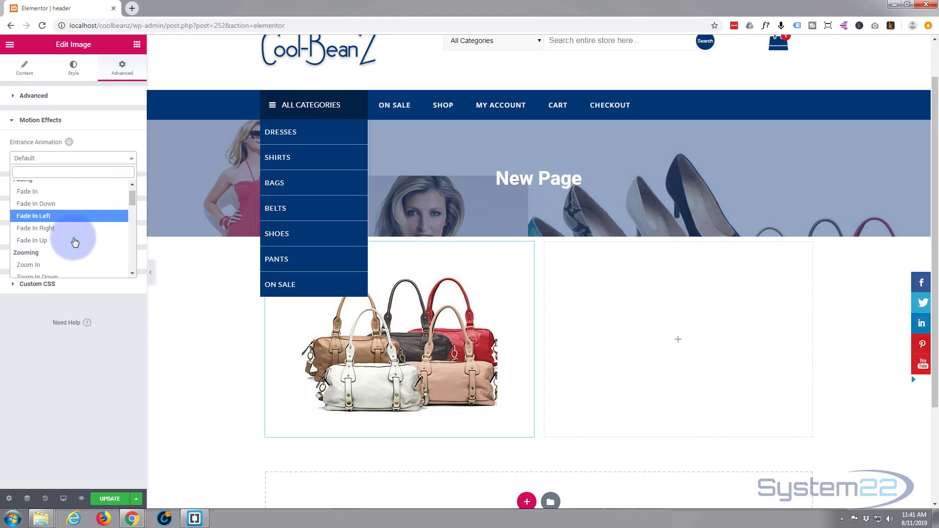
scroll(75, 242, "down", 3)
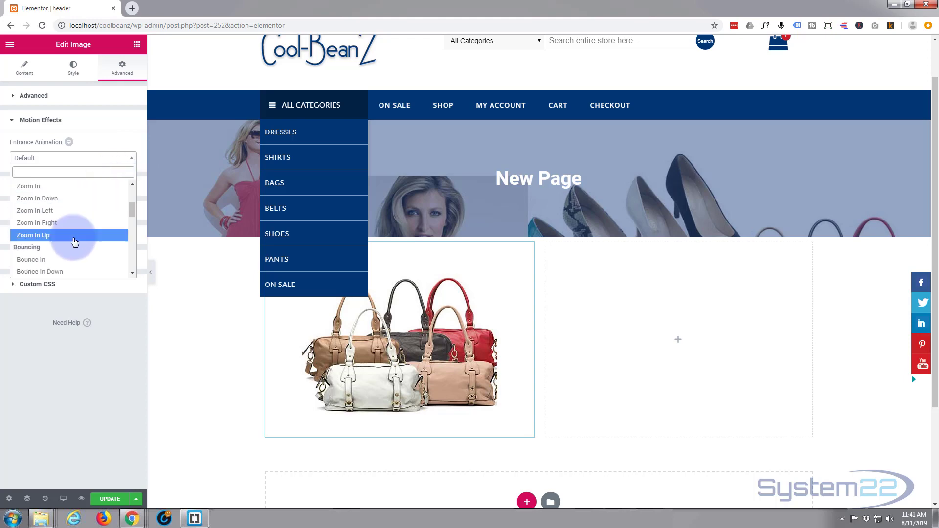
left_click(70, 210)
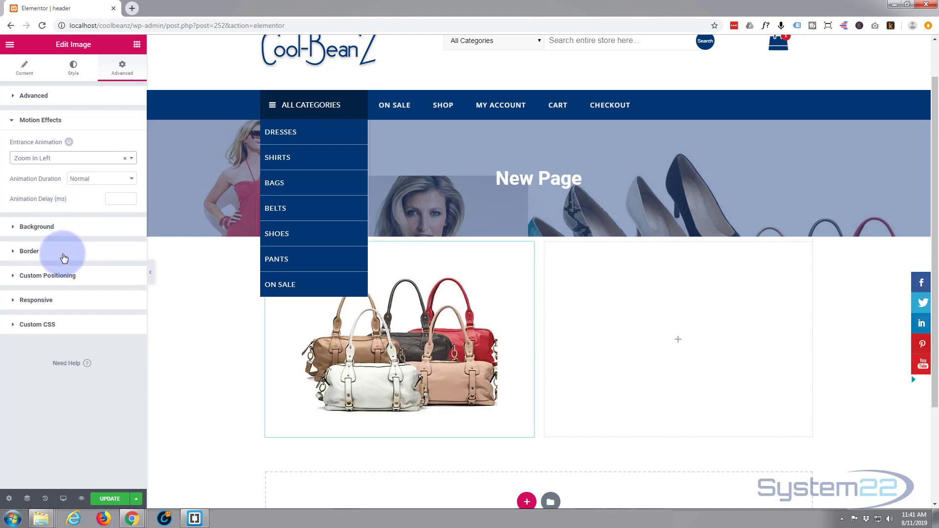
- Review the image's custom positioning, responsive visibility and custom CSS settings
left_click(86, 278)
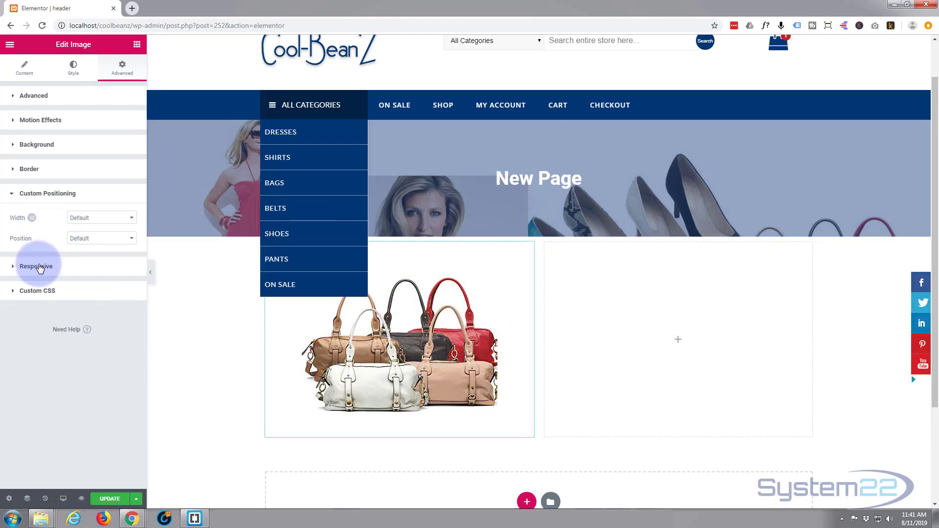
left_click(82, 268)
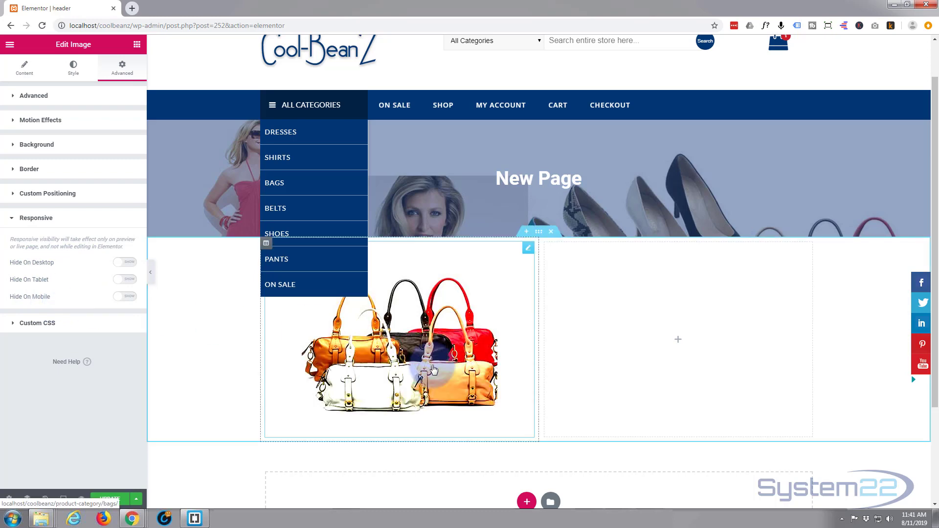
left_click(12, 324)
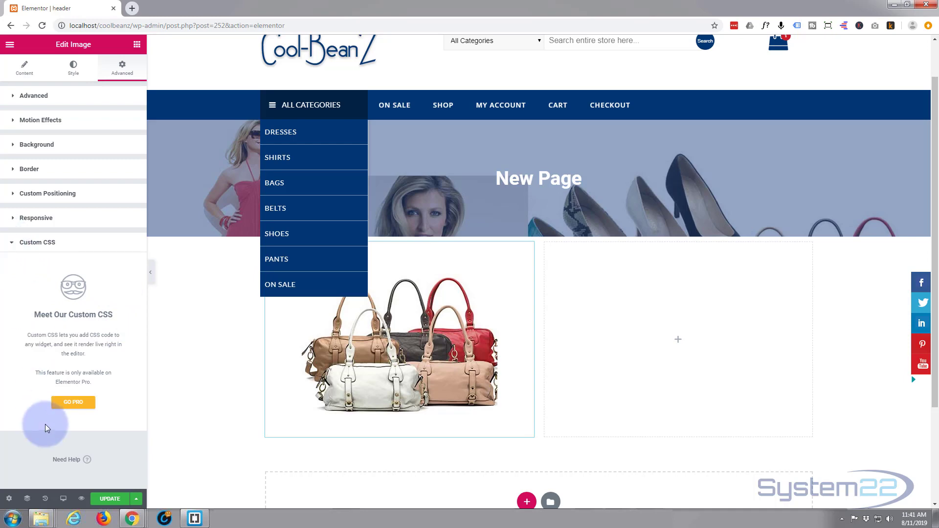
left_click(13, 244)
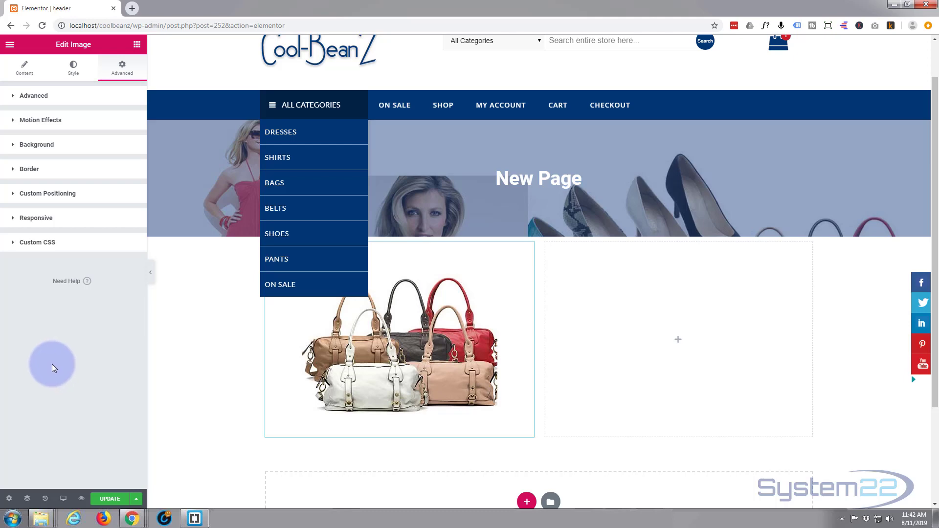
- Update the page and open its preview to check the image's entrance animation and hover effect
left_click(110, 499)
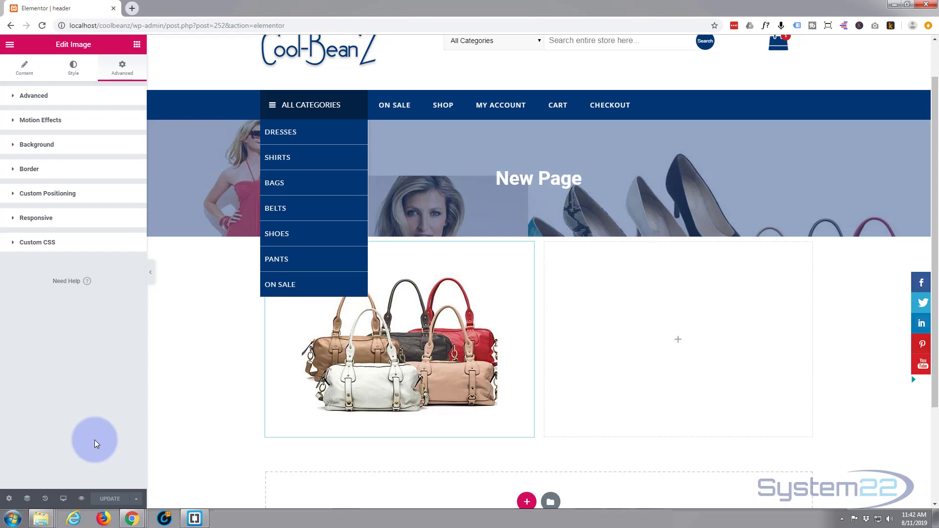
left_click(81, 500)
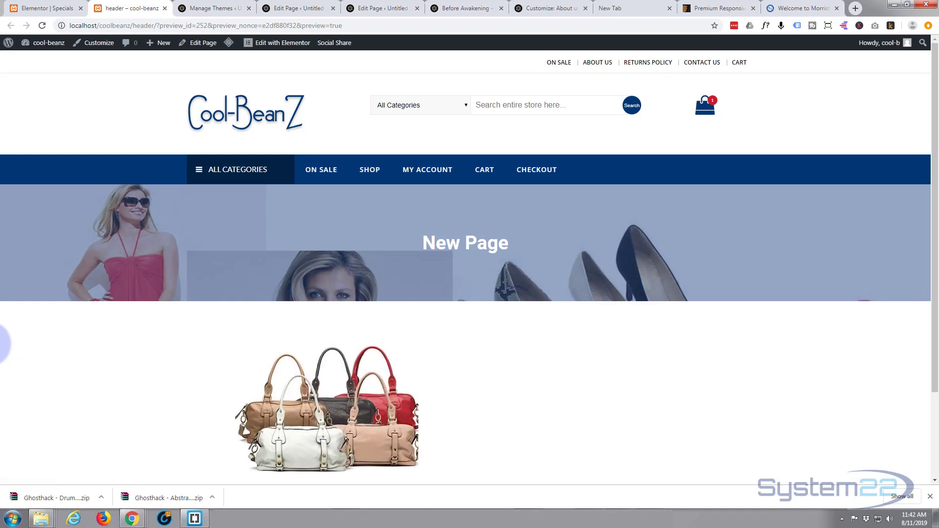
scroll(269, 299, "down", 2)
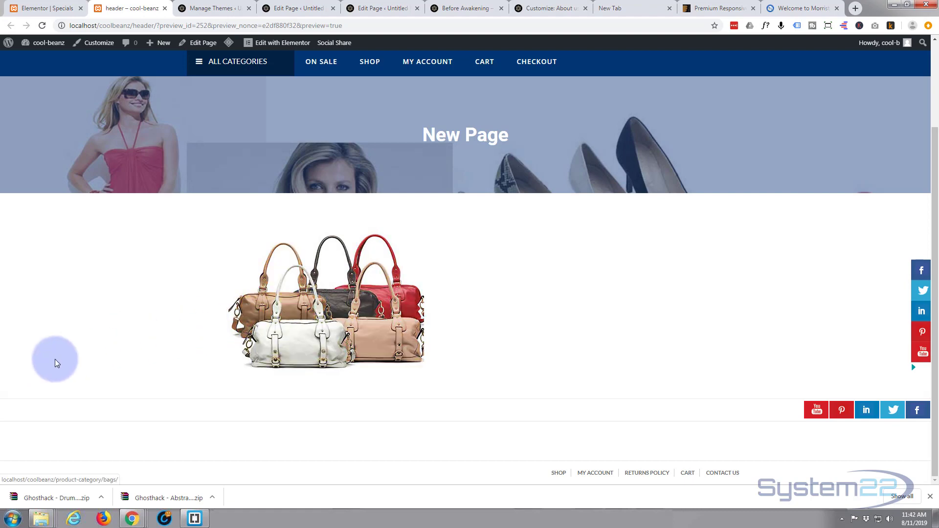
scroll(10, 357, "up", 2)
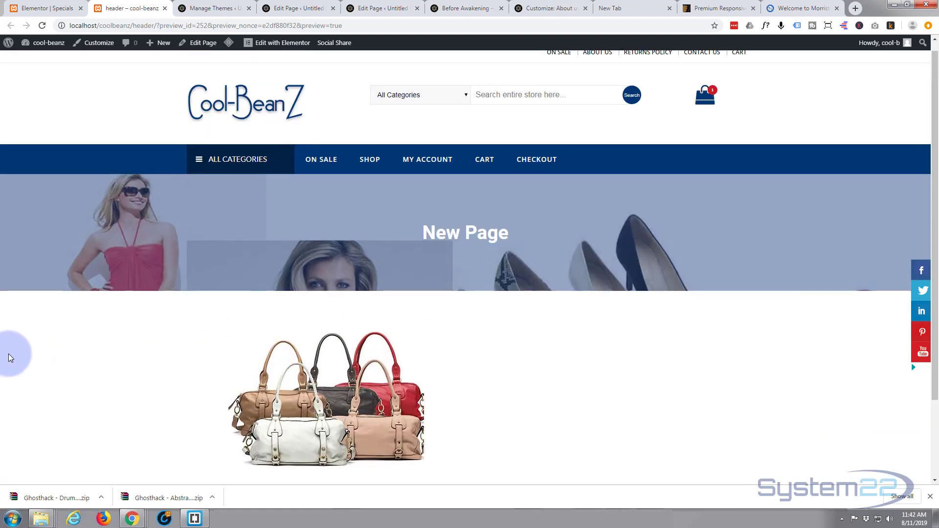
scroll(11, 357, "down", 2)
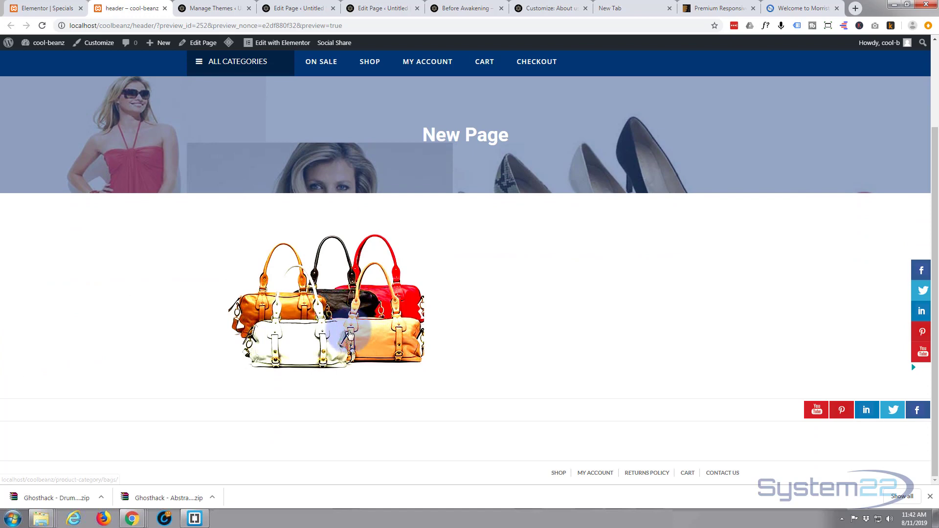
- Test the handbags image's link, look over the Bags category page, and return to the header page preview
left_click(350, 335)
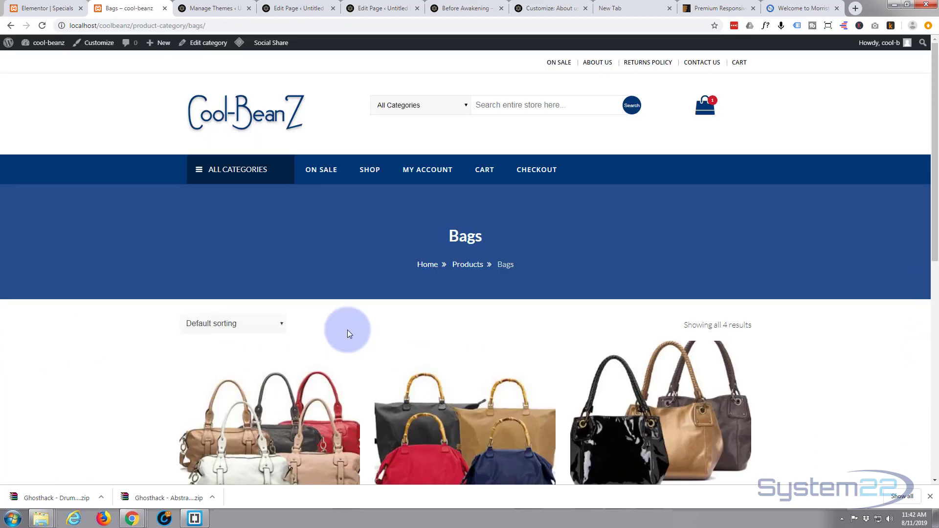
scroll(322, 313, "down", 4)
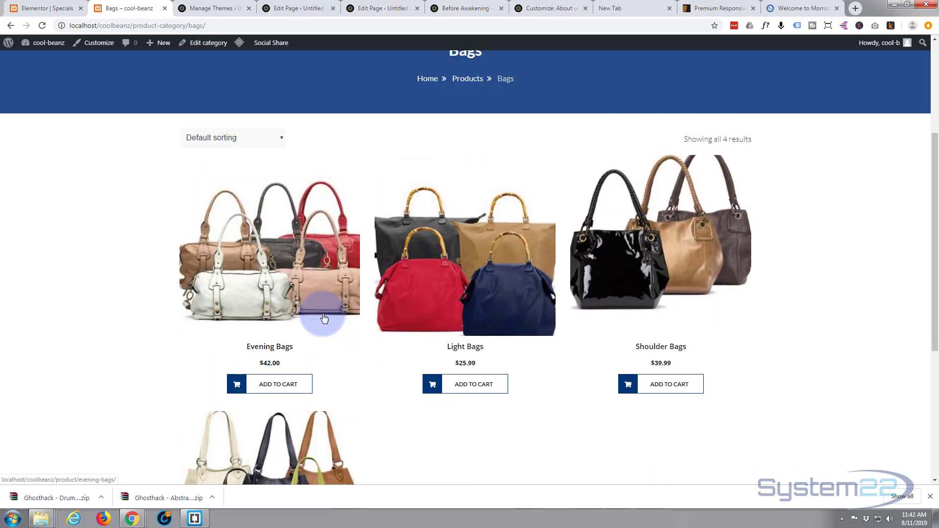
scroll(324, 318, "up", 4)
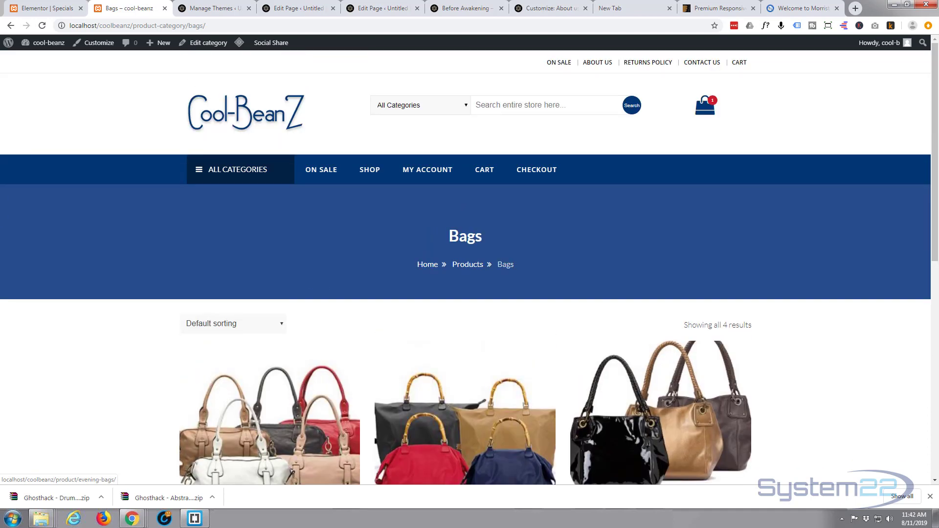
left_click(10, 26)
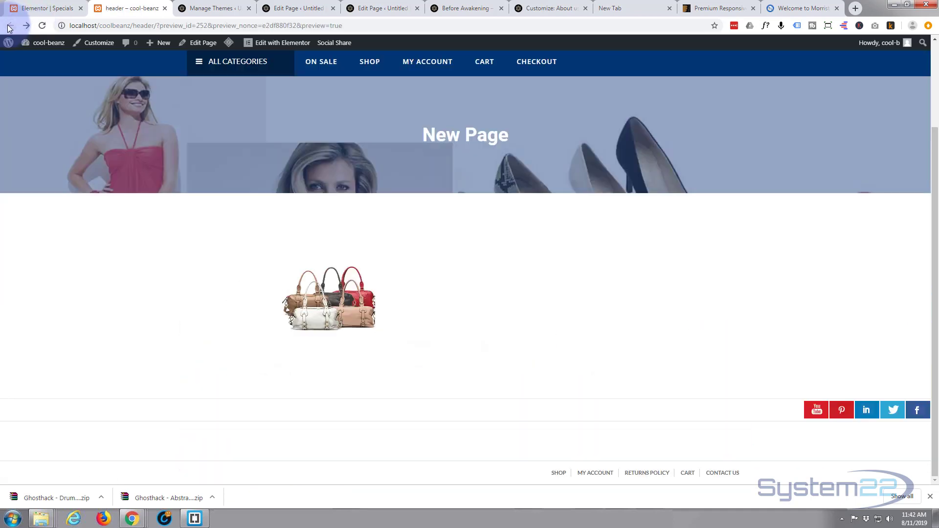
- Examine the handbags image's hover colours and its placement on the previewed page
scroll(150, 354, "up", 2)
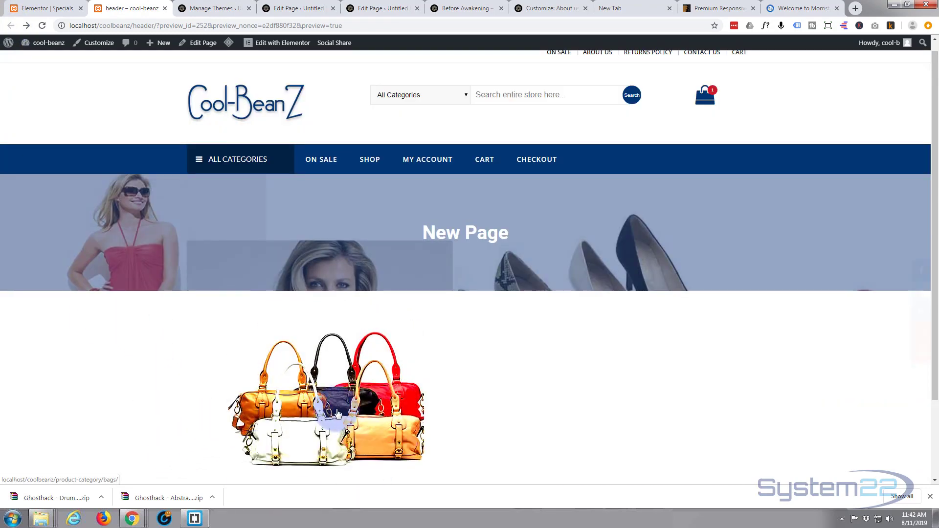
scroll(342, 409, "down", 2)
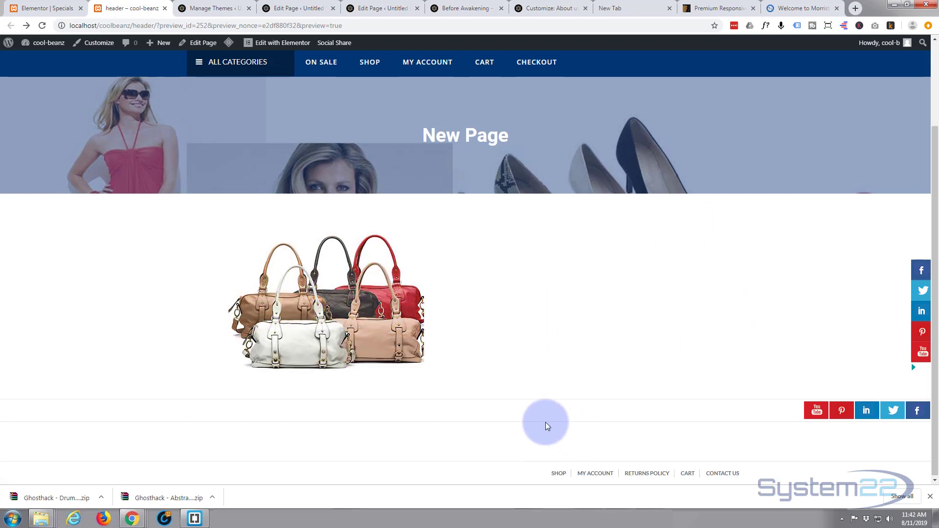
scroll(546, 422, "up", 2)
scroll(546, 421, "down", 2)
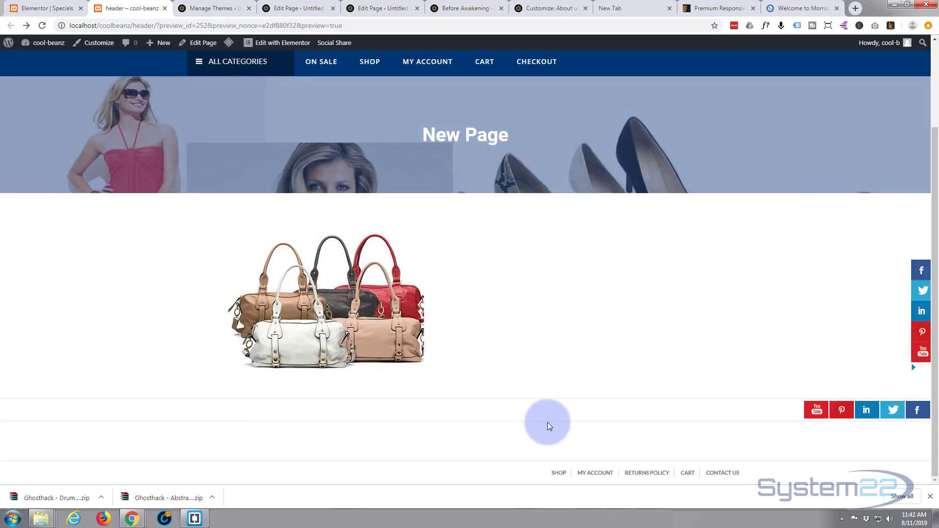